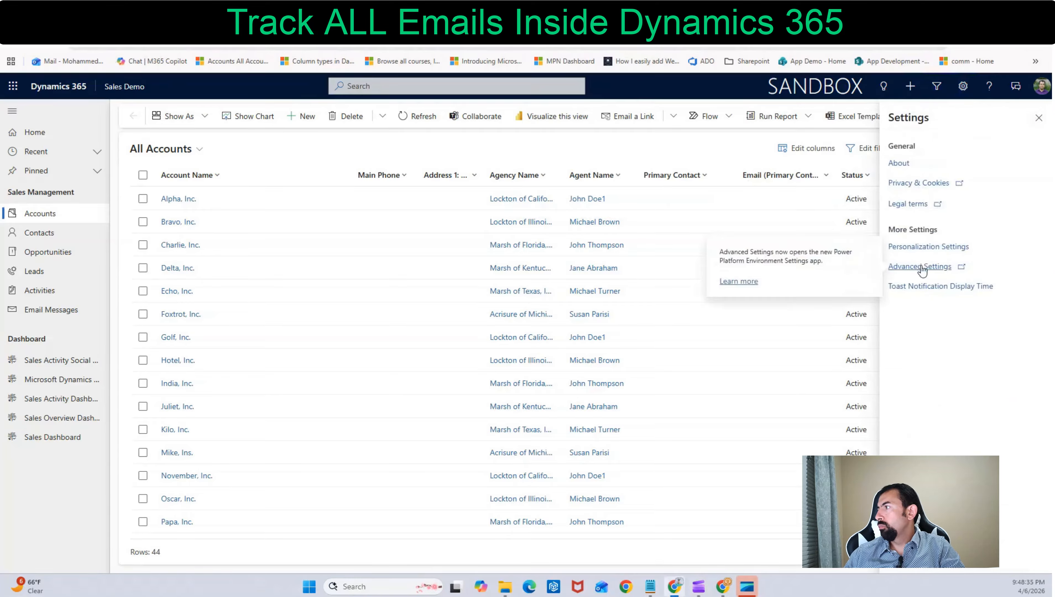
Open the Email Configuration settings from the advanced environment settings
{"action": "left_click", "coordinate": [923, 266]}
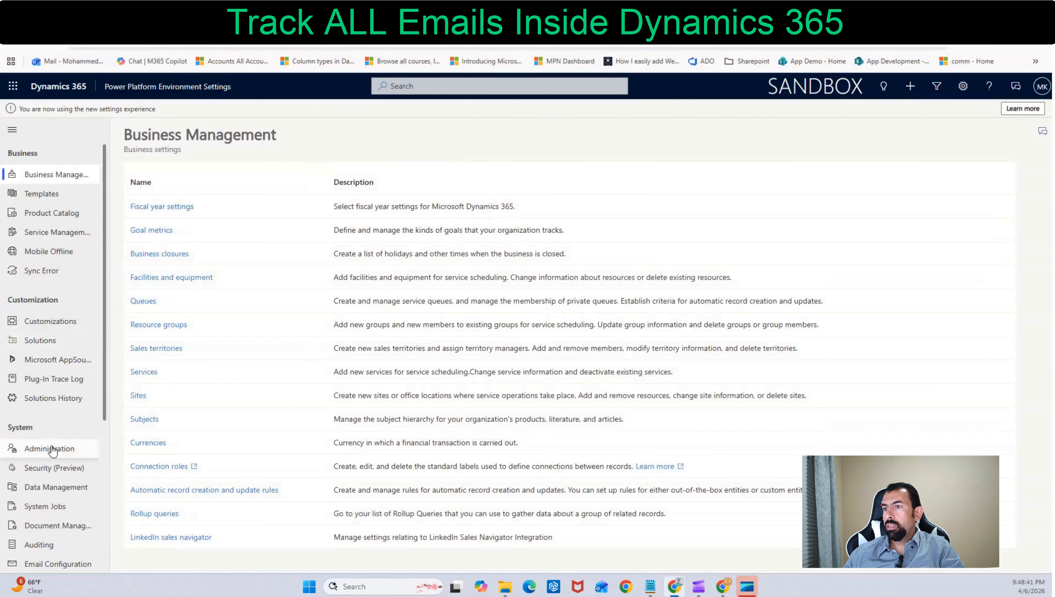
{"action": "scroll", "coordinate": [50, 450], "scroll_direction": "down", "scroll_amount": 4}
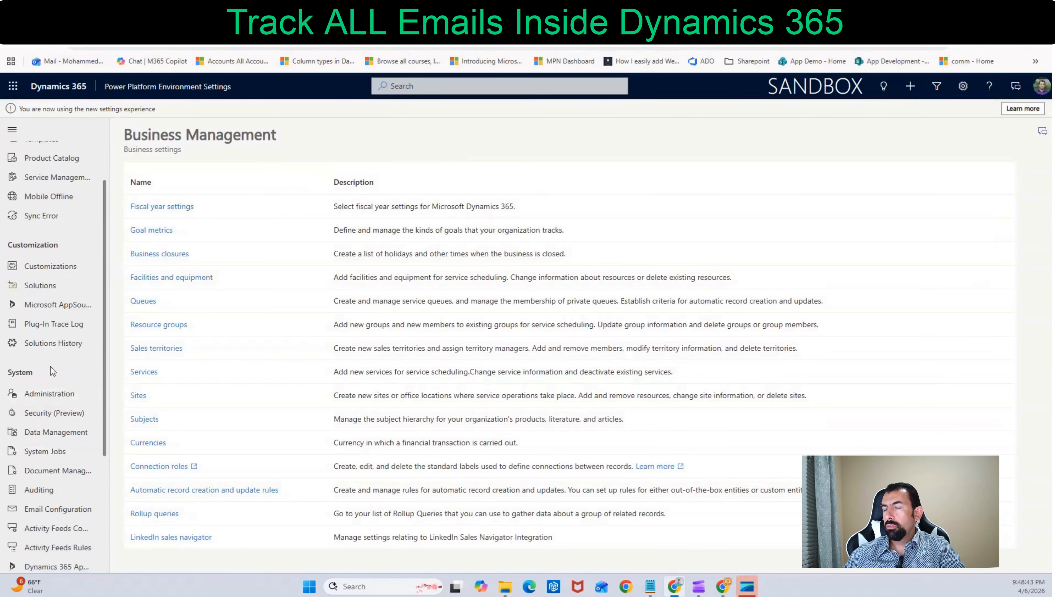
{"action": "left_click", "coordinate": [58, 399]}
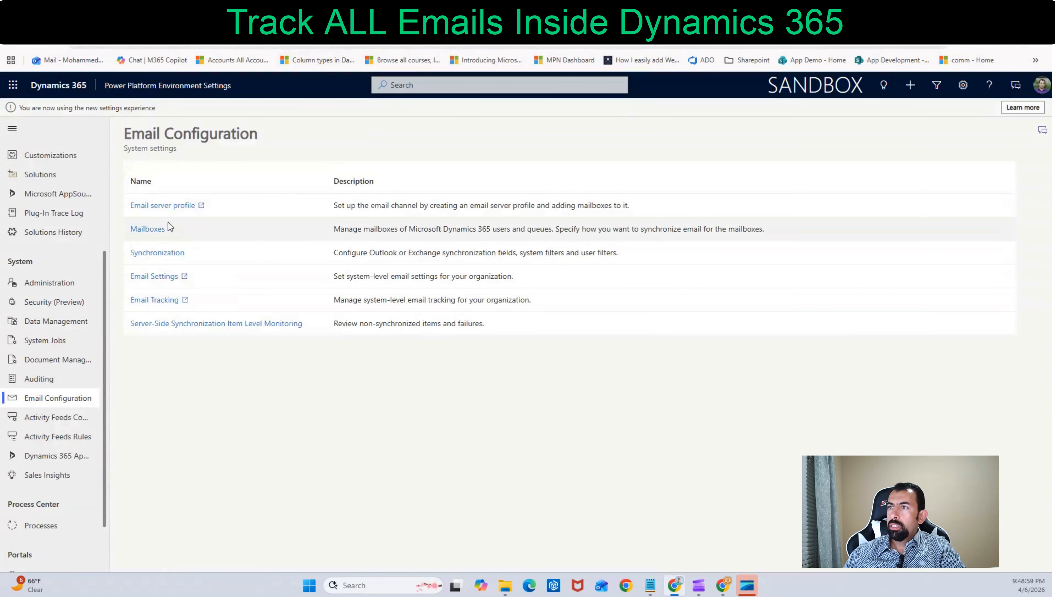
Review the default Exchange Online server profile, including its advanced options, and return to the email configuration list
{"action": "left_click", "coordinate": [163, 206]}
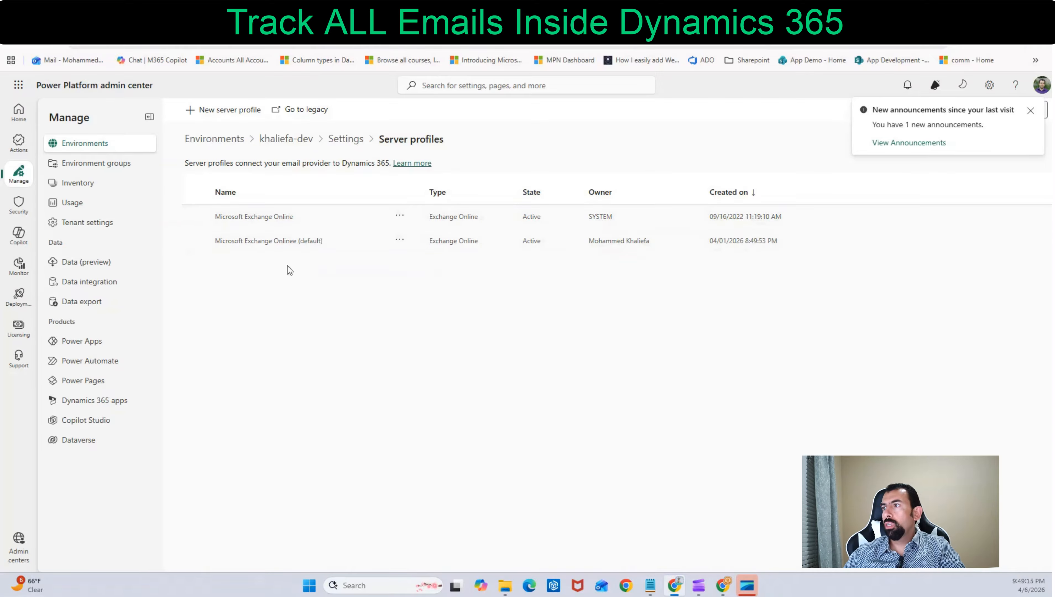
{"action": "left_click", "coordinate": [272, 246]}
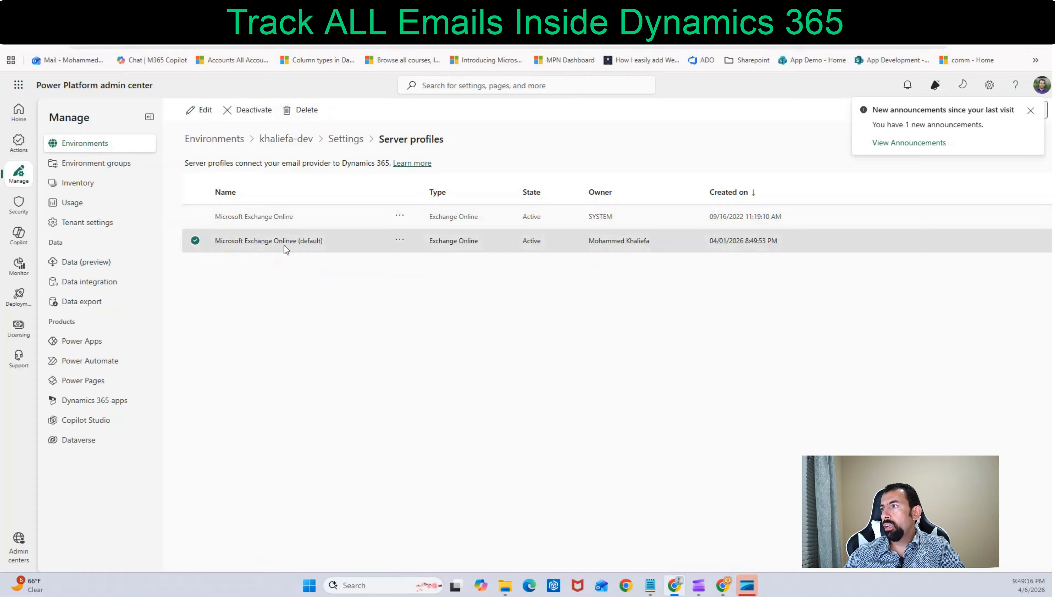
{"action": "left_click", "coordinate": [395, 245]}
{"action": "left_click", "coordinate": [415, 255]}
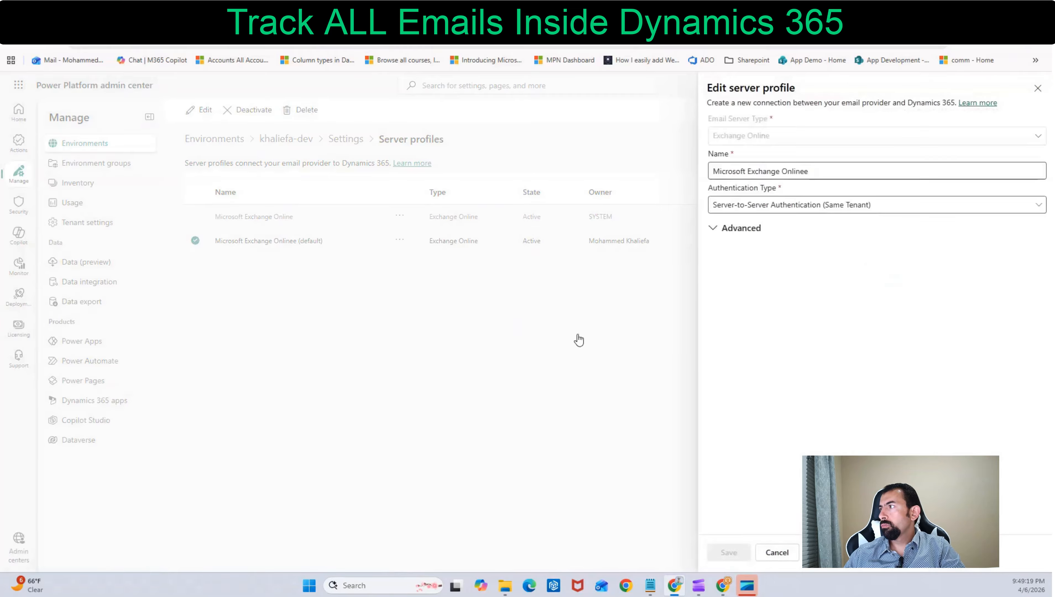
{"action": "left_click", "coordinate": [739, 235]}
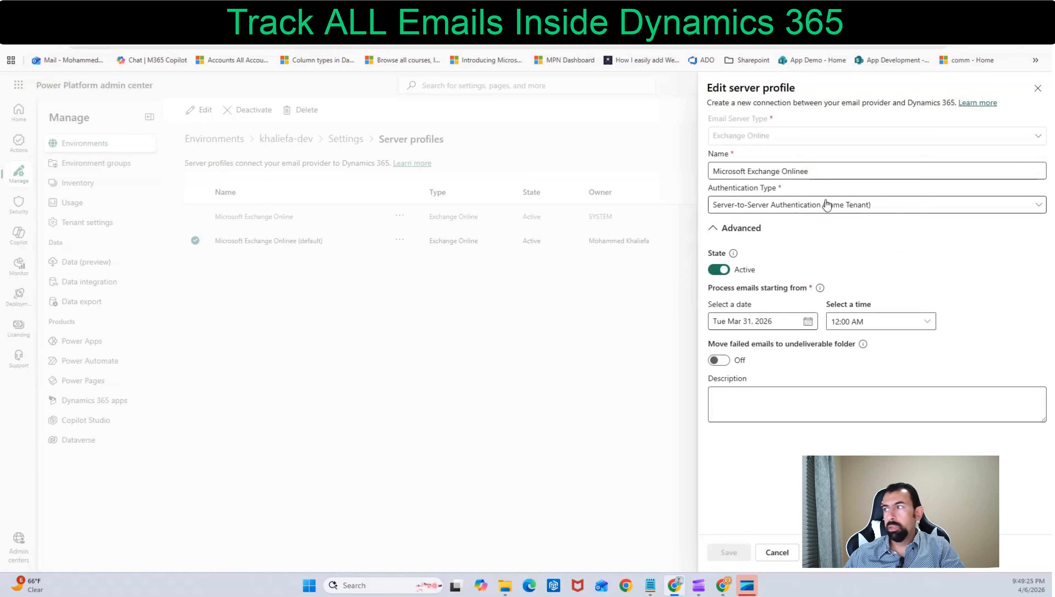
{"action": "left_click", "coordinate": [1039, 89]}
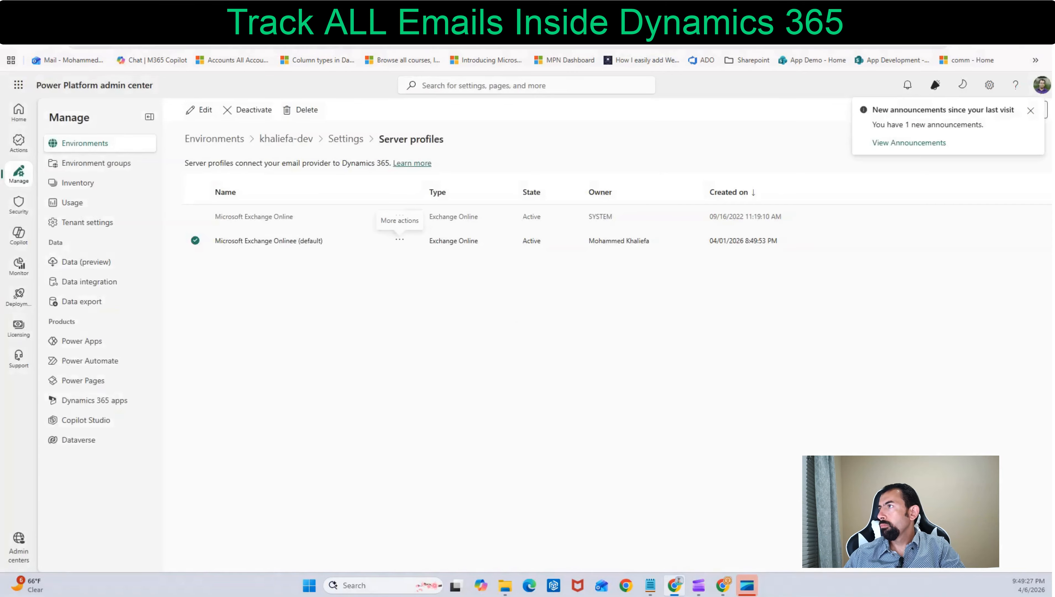
{"action": "left_click", "coordinate": [360, 12]}
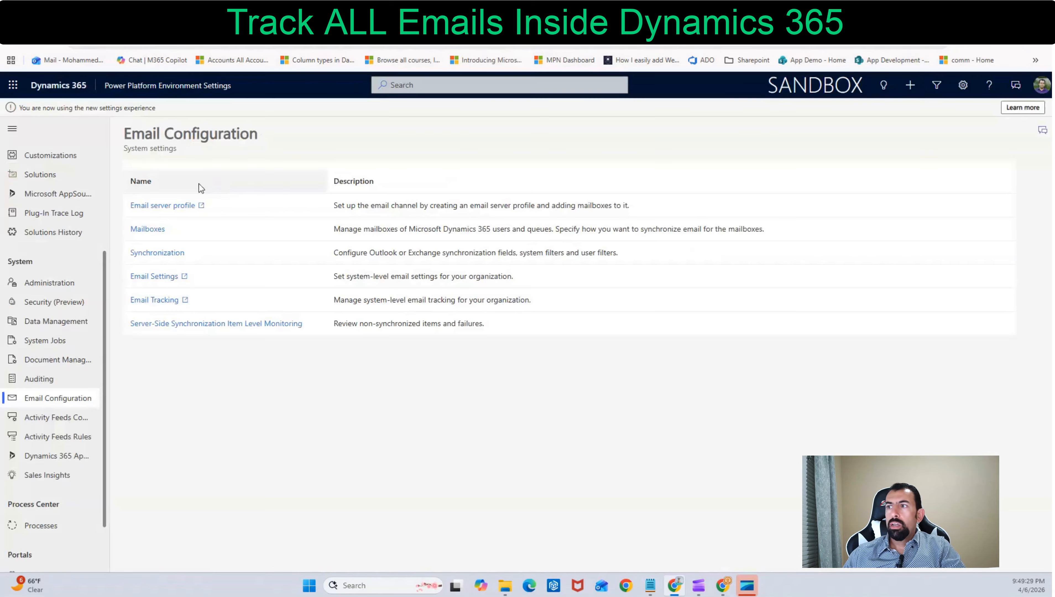
In the environment's email settings, choose Server-Side Synchronization as the incoming email method
{"action": "left_click", "coordinate": [152, 278]}
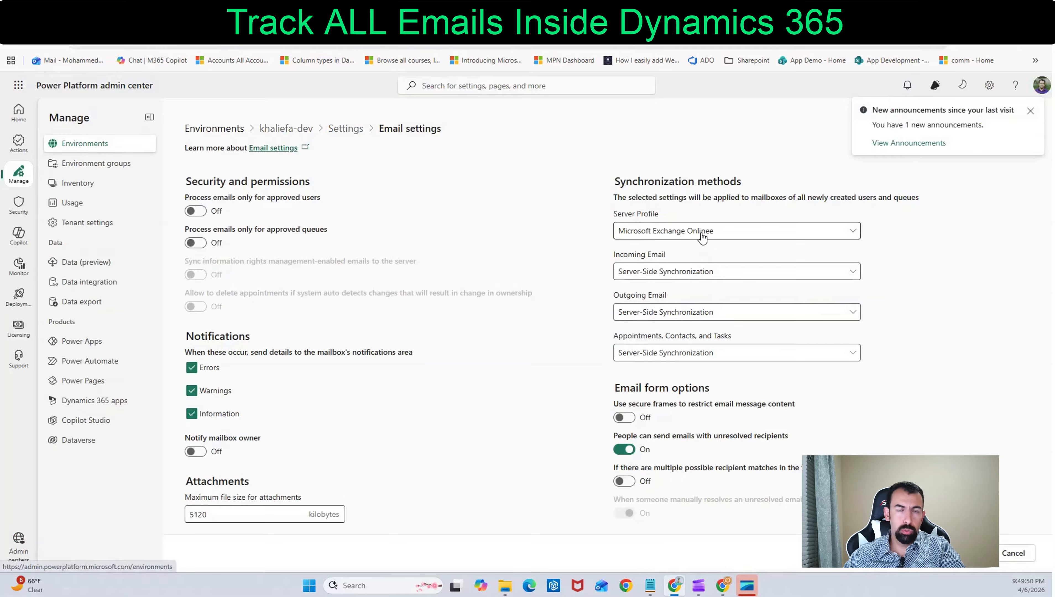
{"action": "left_click", "coordinate": [680, 278]}
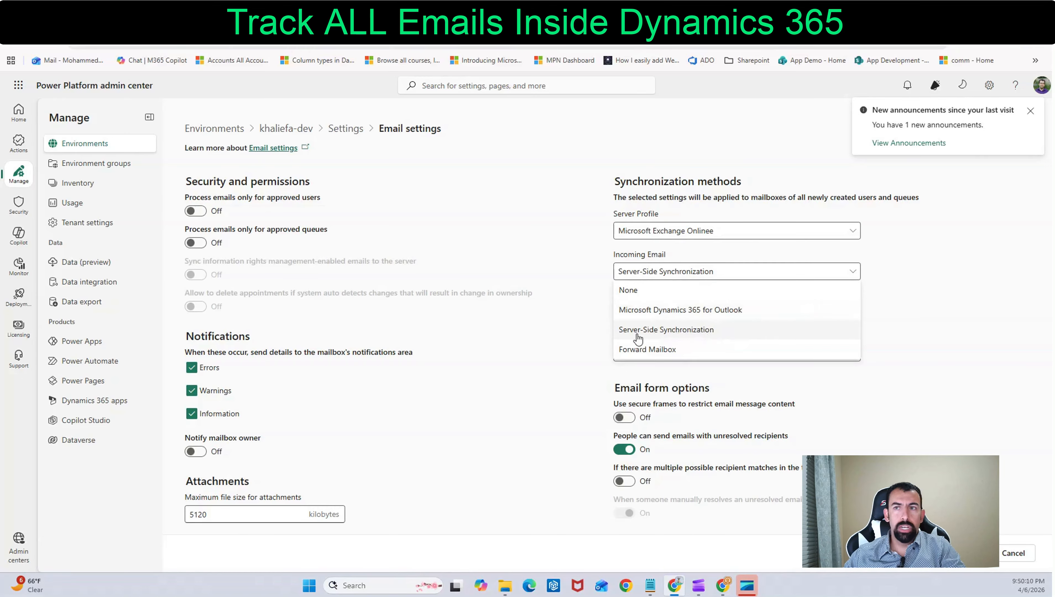
{"action": "left_click", "coordinate": [689, 330]}
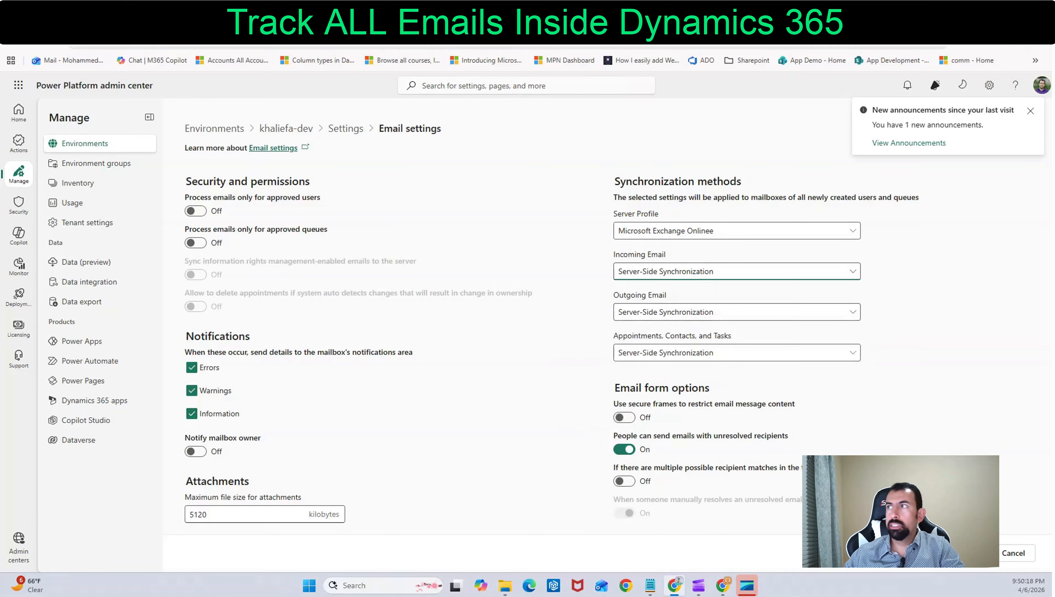
{"action": "left_click", "coordinate": [401, 16]}
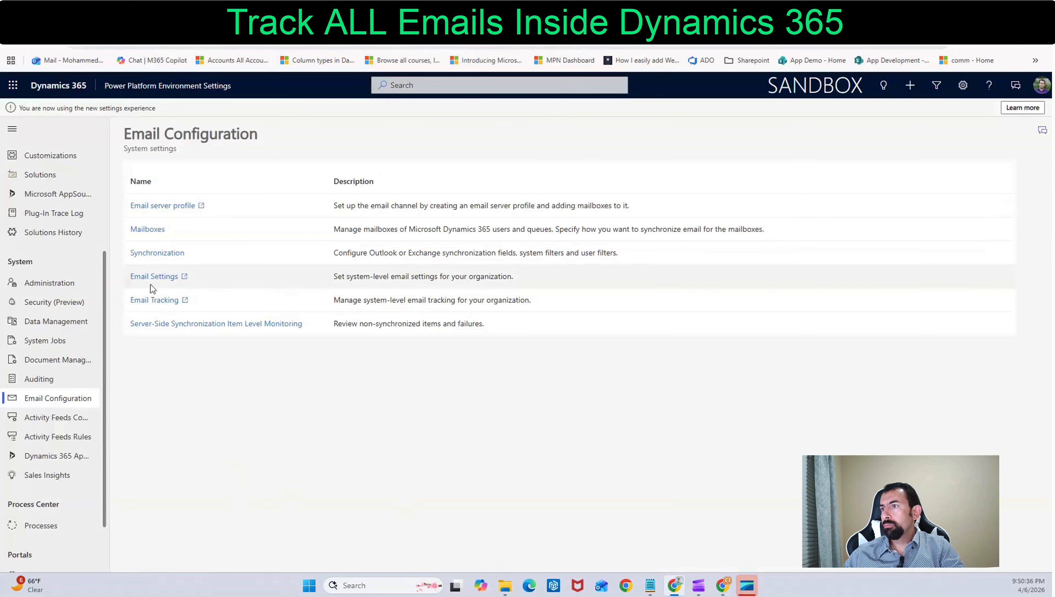
Open the mailboxes, show the All Mailboxes view and filter it by the sales rep's name
{"action": "left_click", "coordinate": [148, 232]}
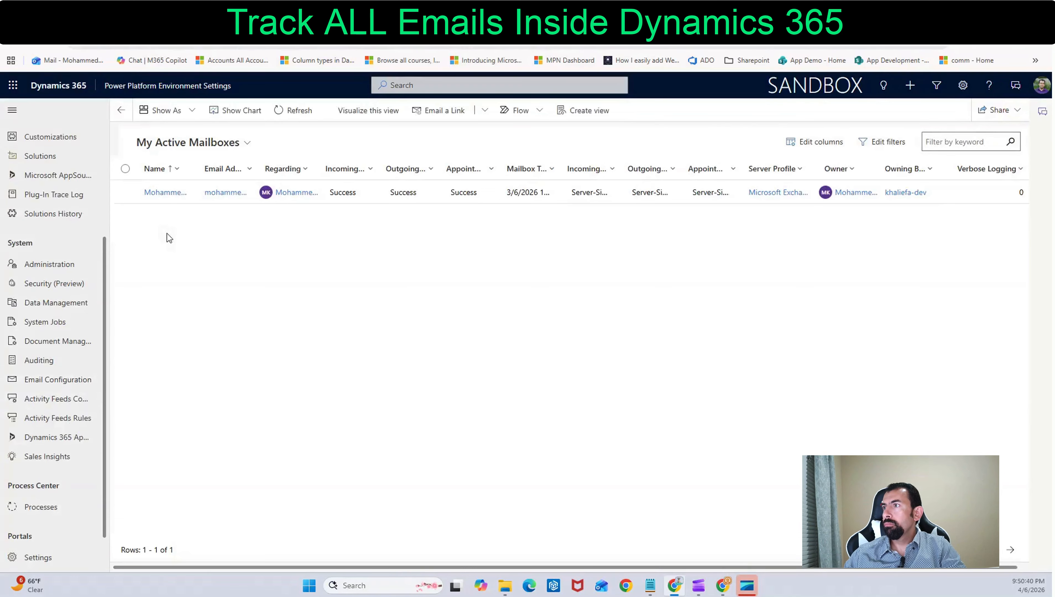
{"action": "left_click", "coordinate": [968, 142]}
{"action": "type", "text": "tobby"}
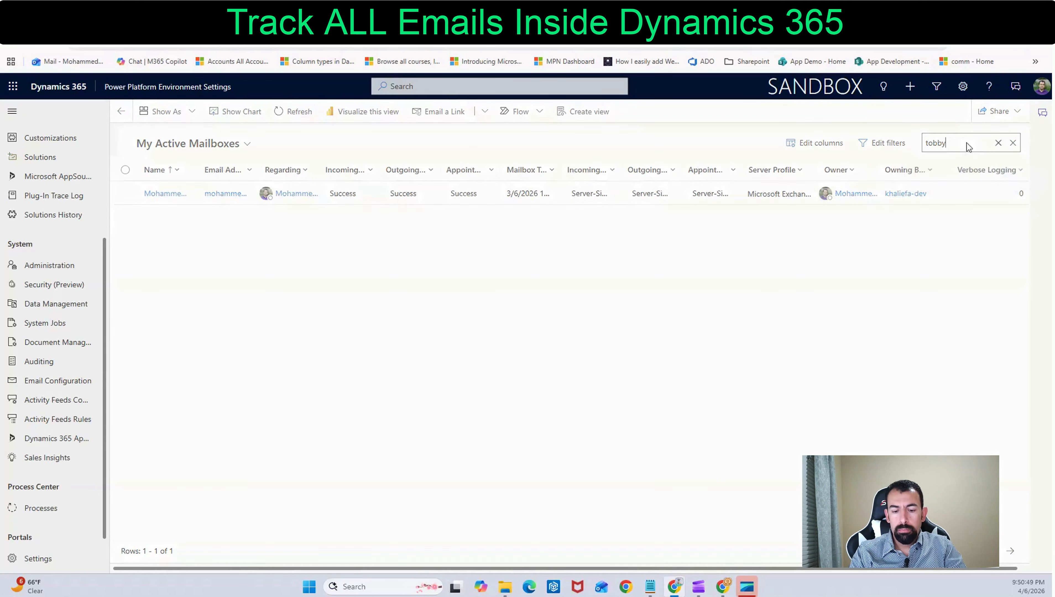
{"action": "left_click", "coordinate": [196, 150]}
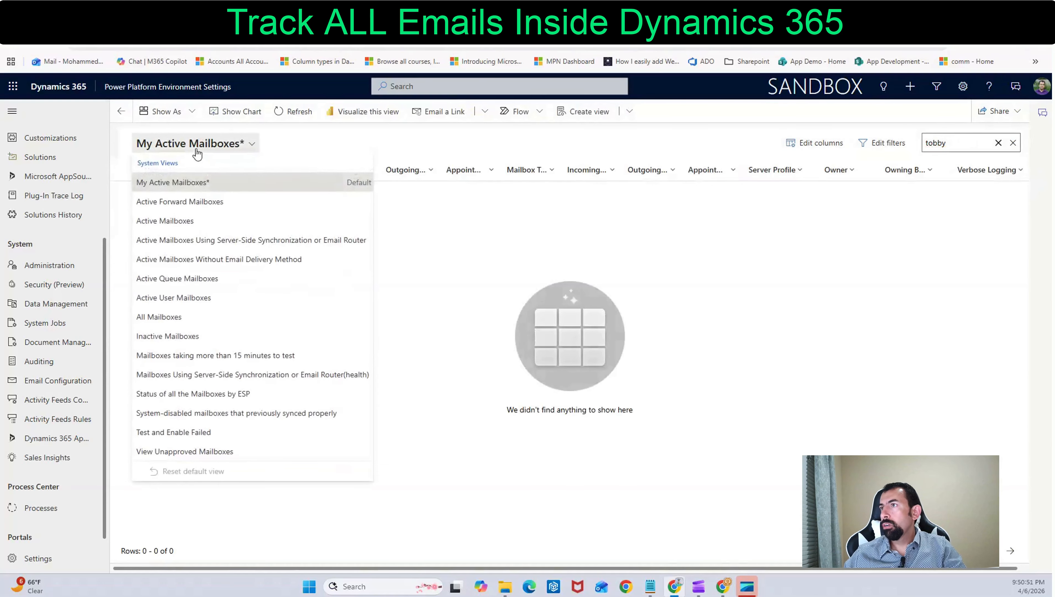
{"action": "left_click", "coordinate": [165, 319]}
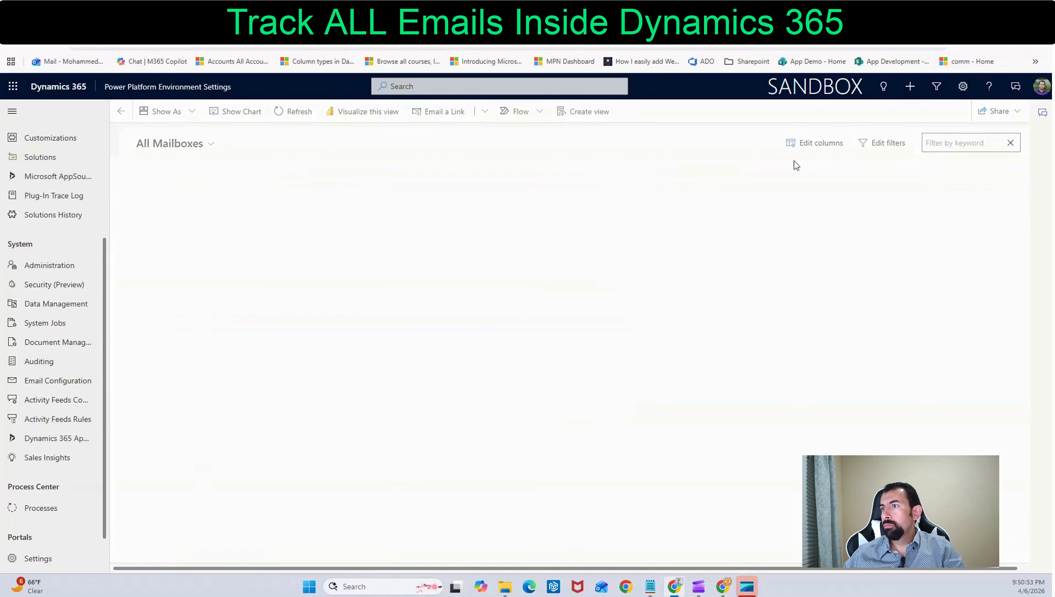
{"action": "left_click", "coordinate": [954, 146]}
{"action": "type", "text": "tobby"}
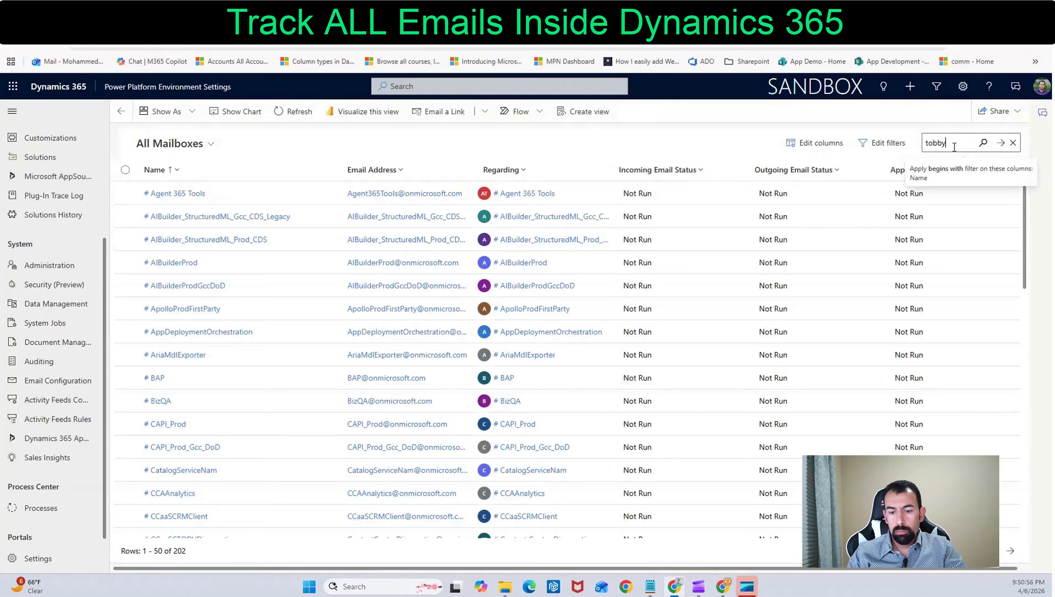
{"action": "key", "text": "Return"}
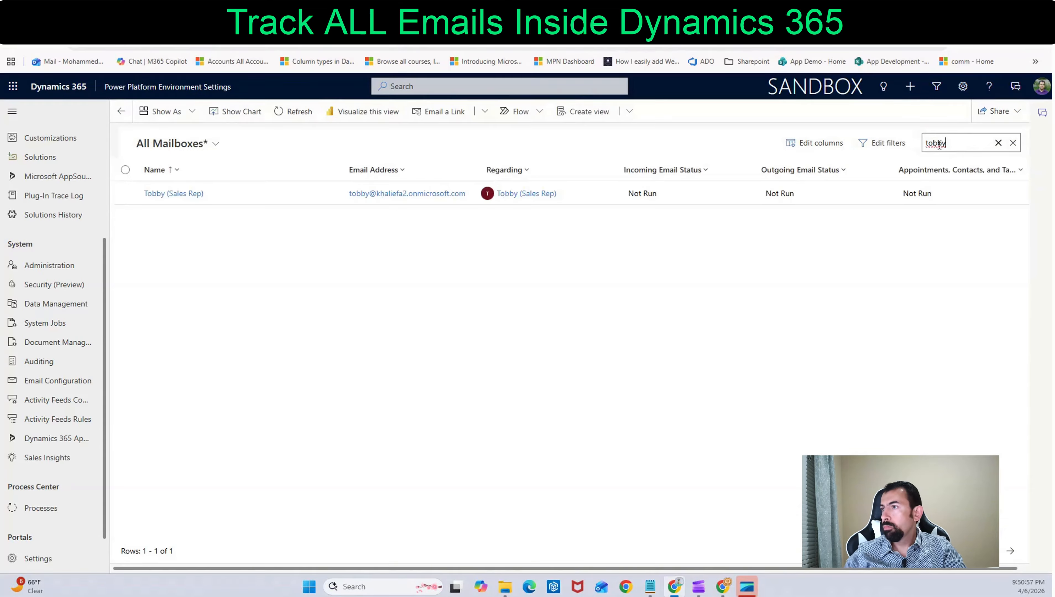
Select the sales rep's mailbox and activate it, confirming the activation
{"action": "left_click", "coordinate": [175, 199]}
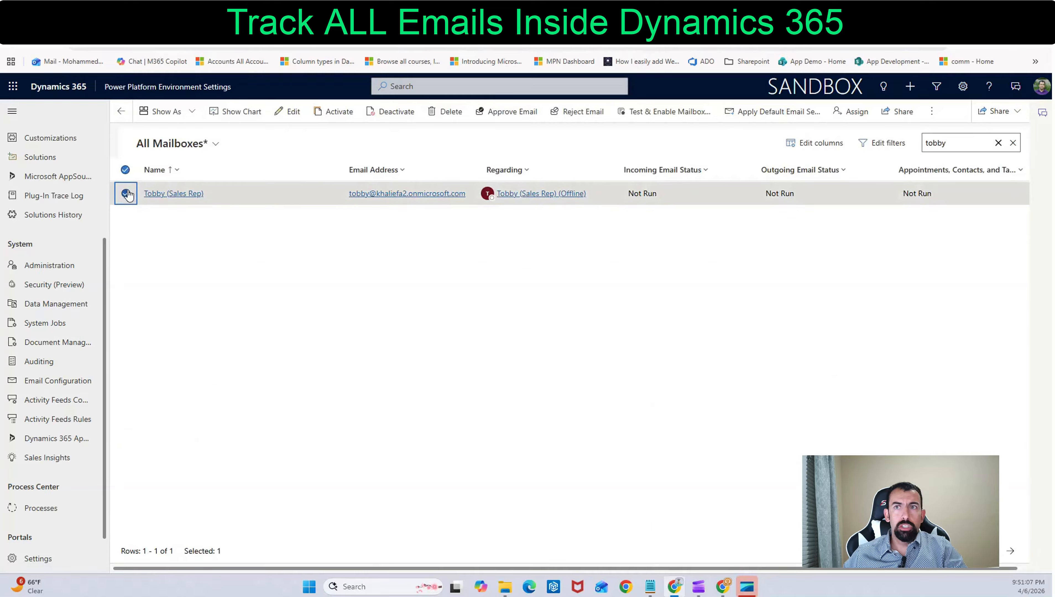
{"action": "left_click", "coordinate": [331, 113]}
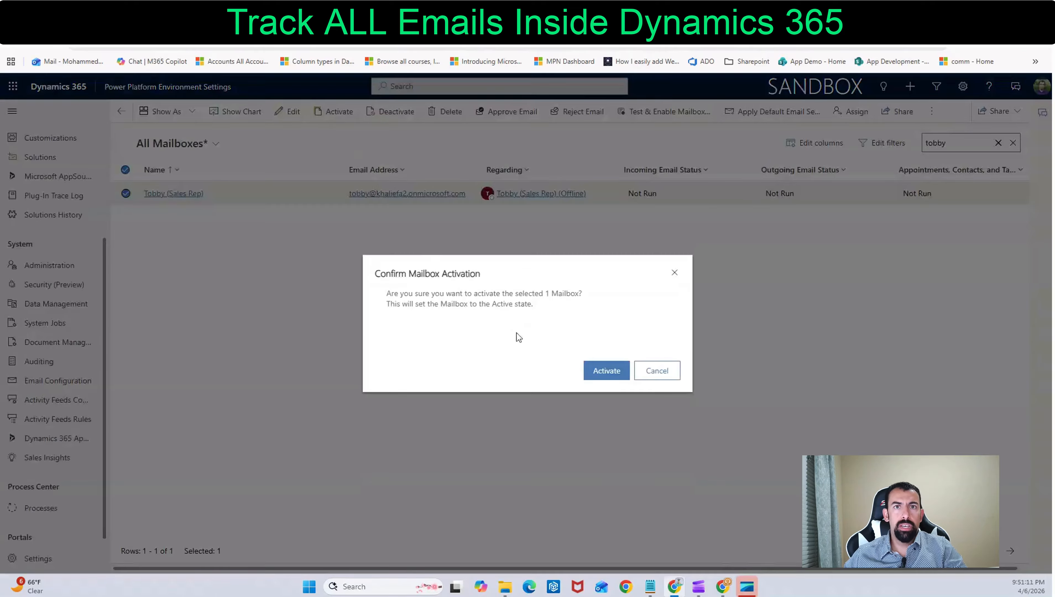
{"action": "left_click", "coordinate": [606, 373]}
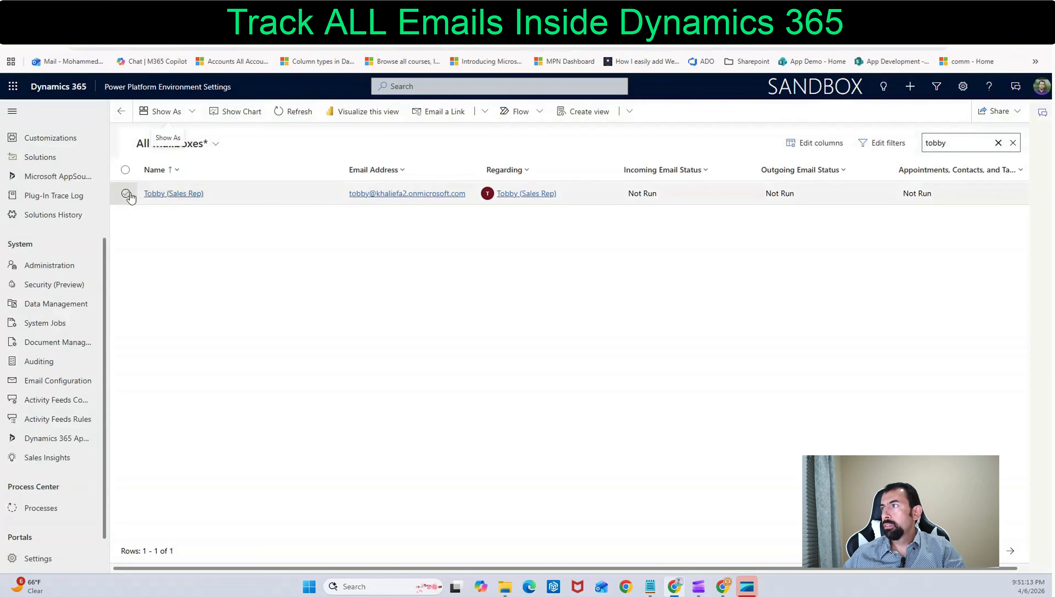
Approve the primary email address of the sales rep's mailbox
{"action": "left_click", "coordinate": [126, 194]}
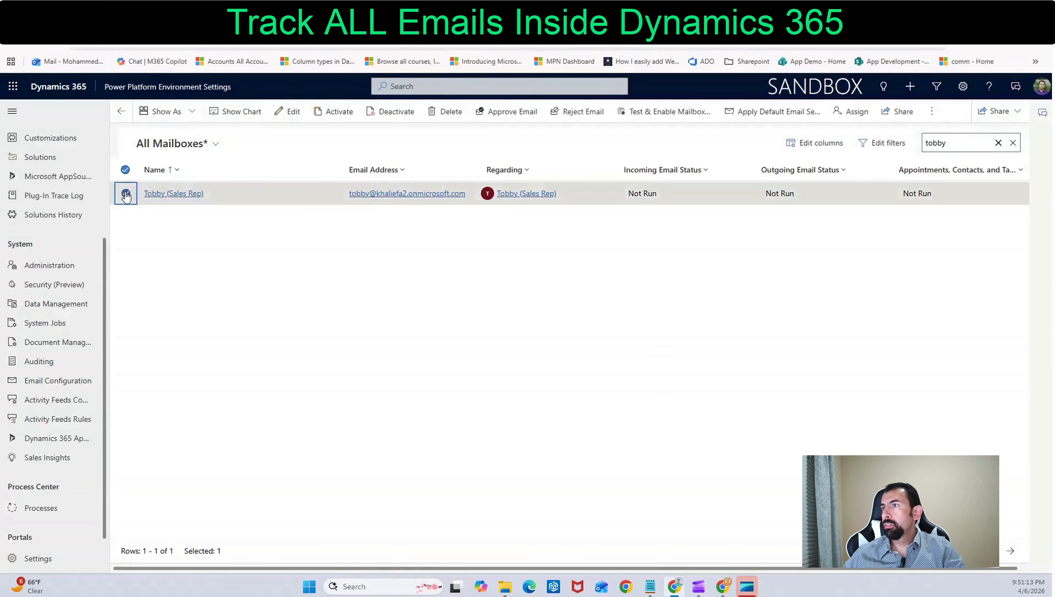
{"action": "left_click", "coordinate": [515, 112]}
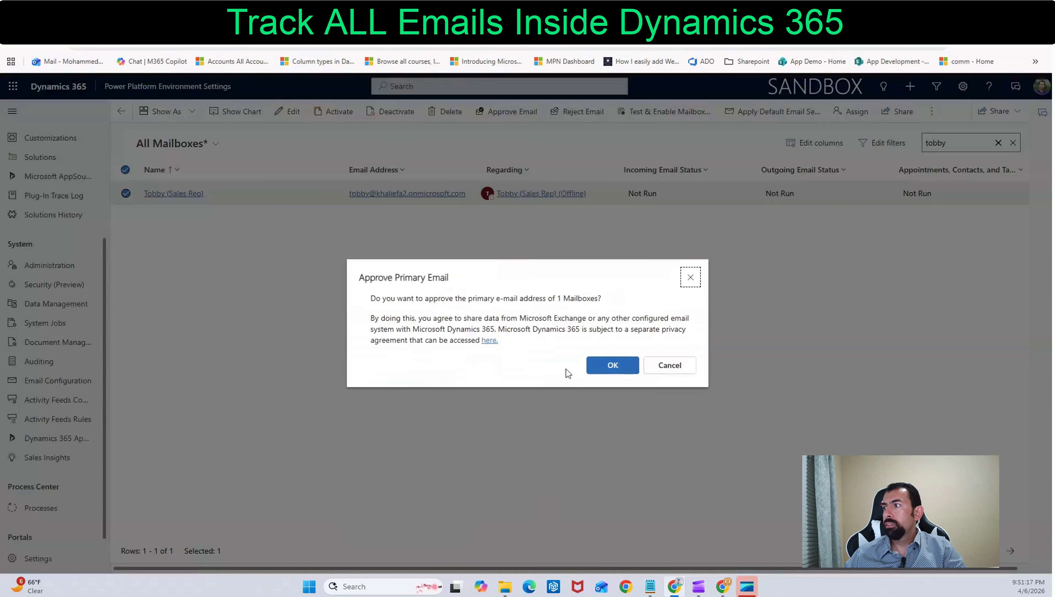
{"action": "left_click", "coordinate": [600, 365]}
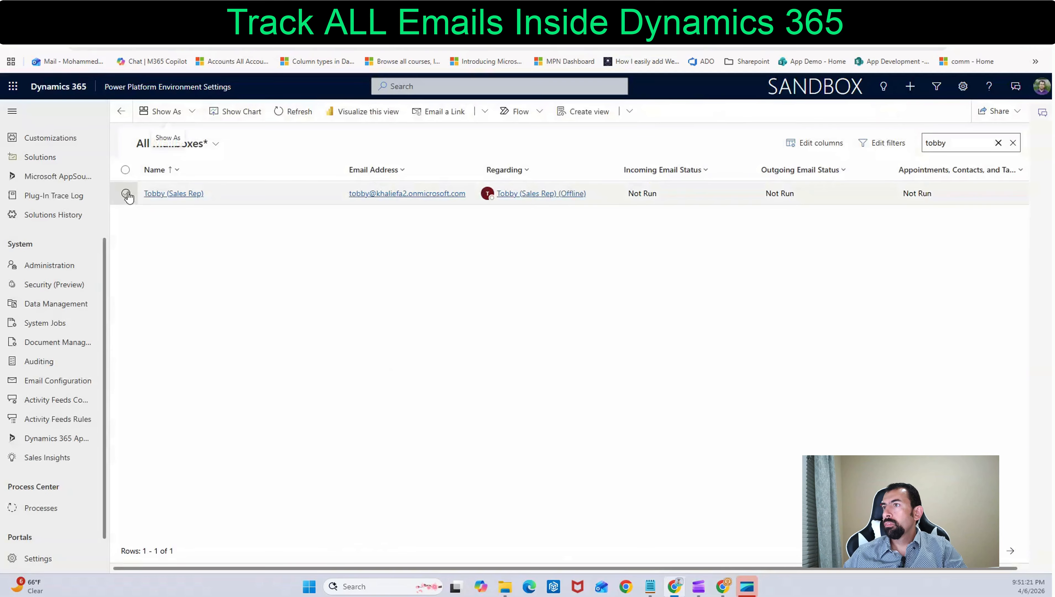
Test and enable the sales rep's mailbox, processing email from 4/6/2026 9:00 PM, and refresh the mailbox list
{"action": "left_click", "coordinate": [126, 194]}
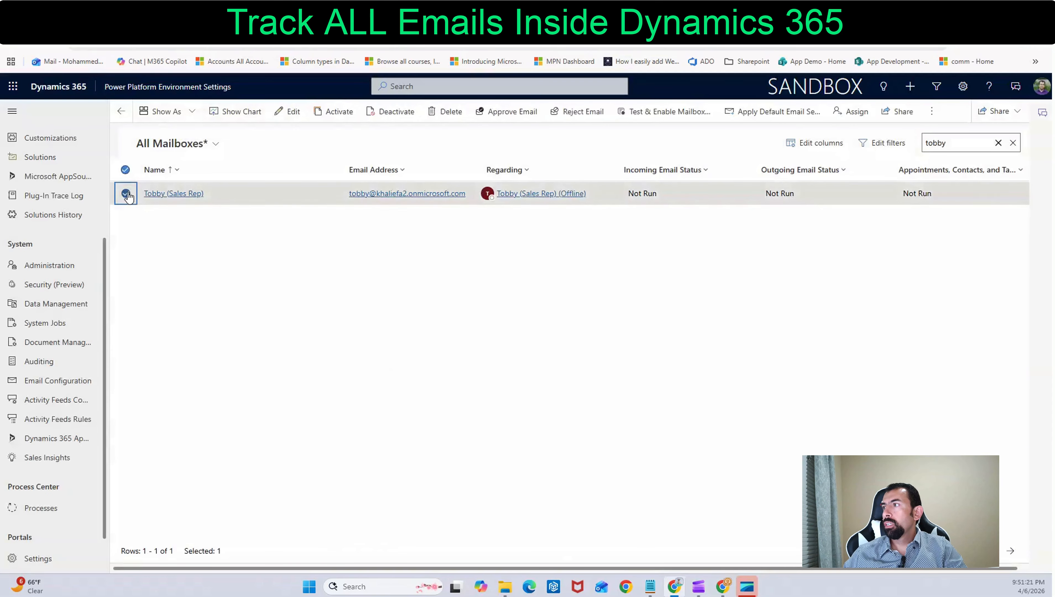
{"action": "left_click", "coordinate": [655, 116]}
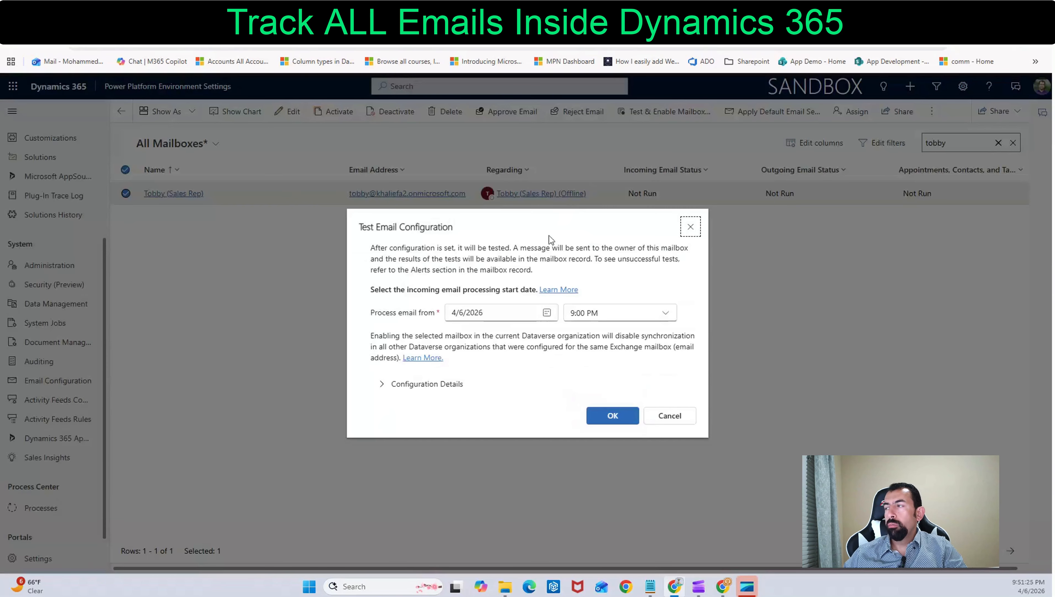
{"action": "left_click", "coordinate": [435, 385]}
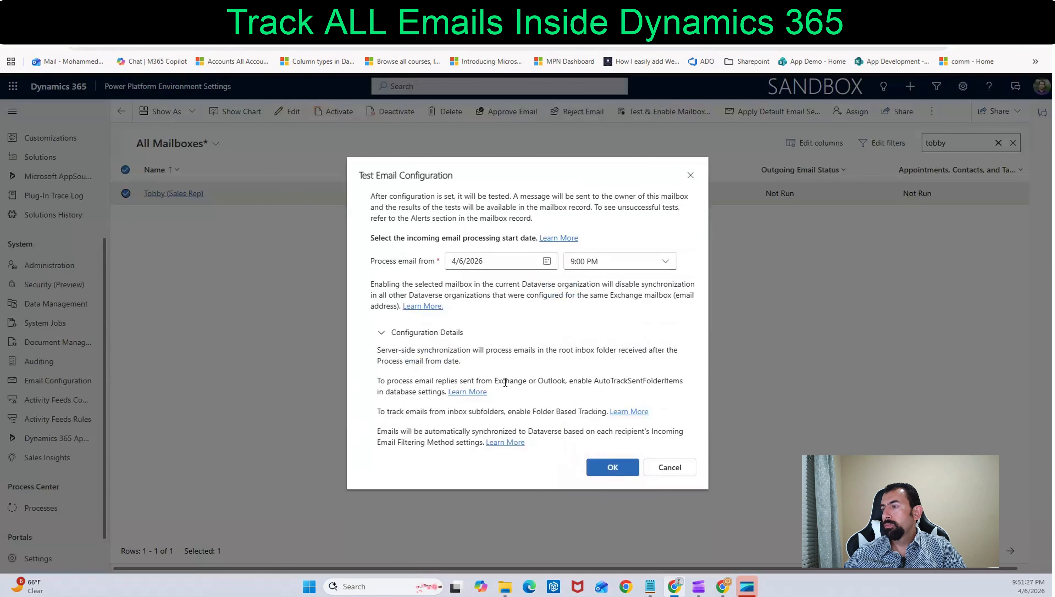
{"action": "left_click", "coordinate": [590, 469]}
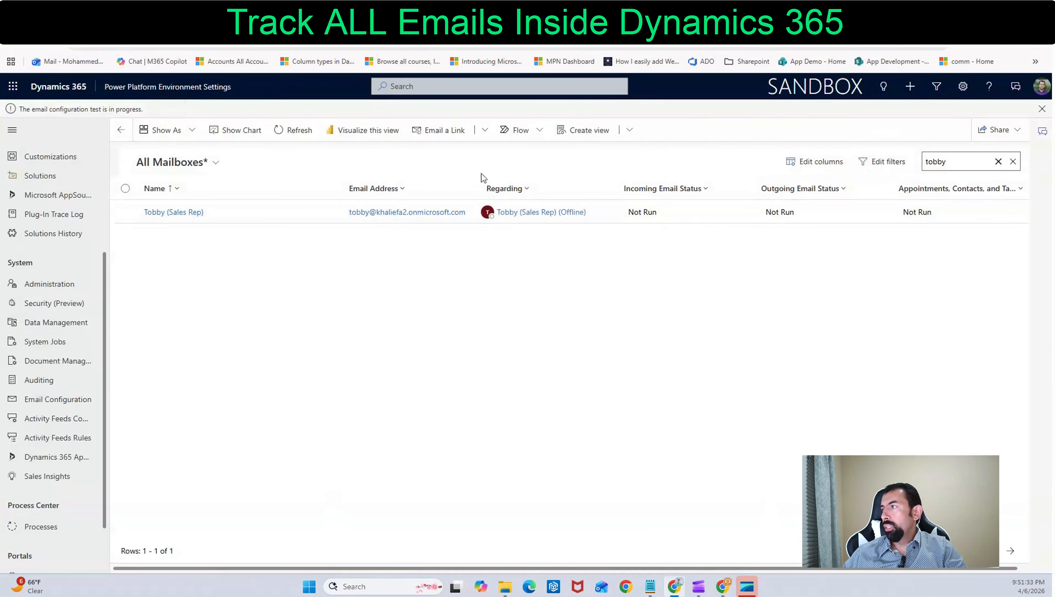
{"action": "left_click", "coordinate": [292, 131]}
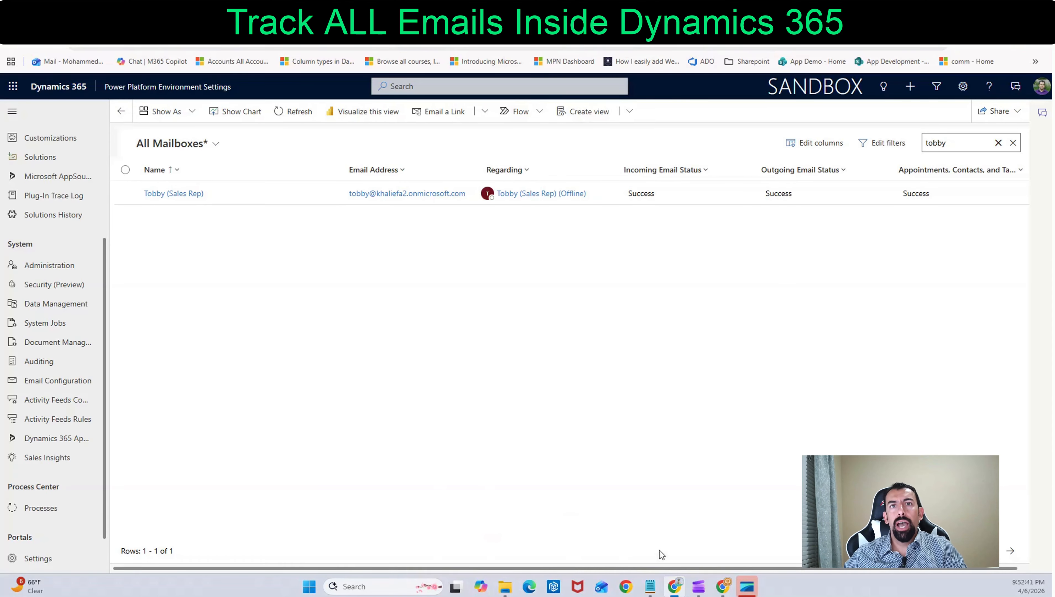
Switch to the sales rep's Outlook inbox and read the message "Your mailbox is now connected to Dynamics 365"
{"action": "left_click", "coordinate": [723, 587]}
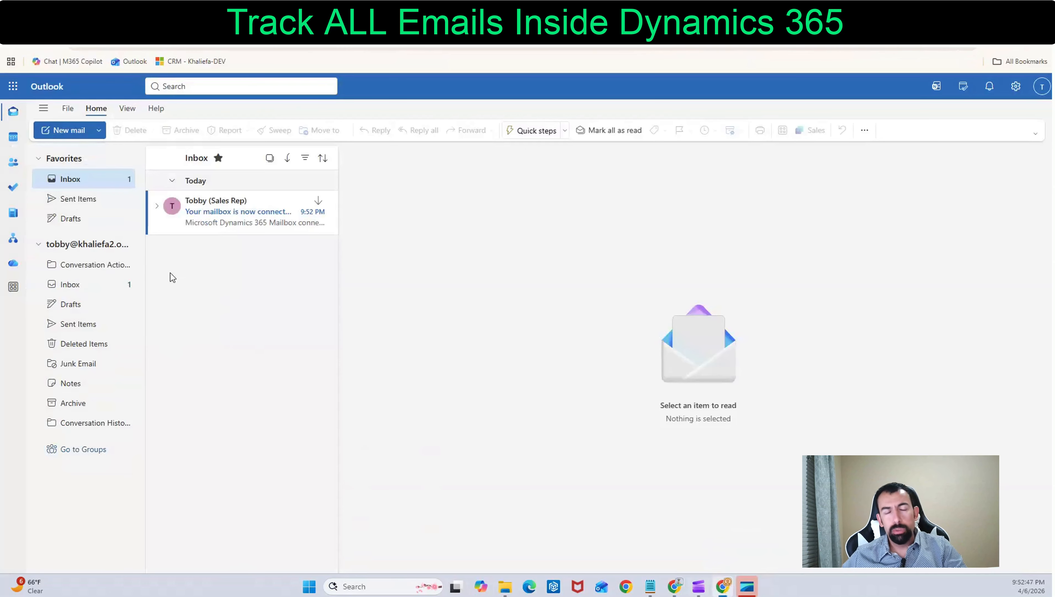
{"action": "left_click", "coordinate": [216, 220]}
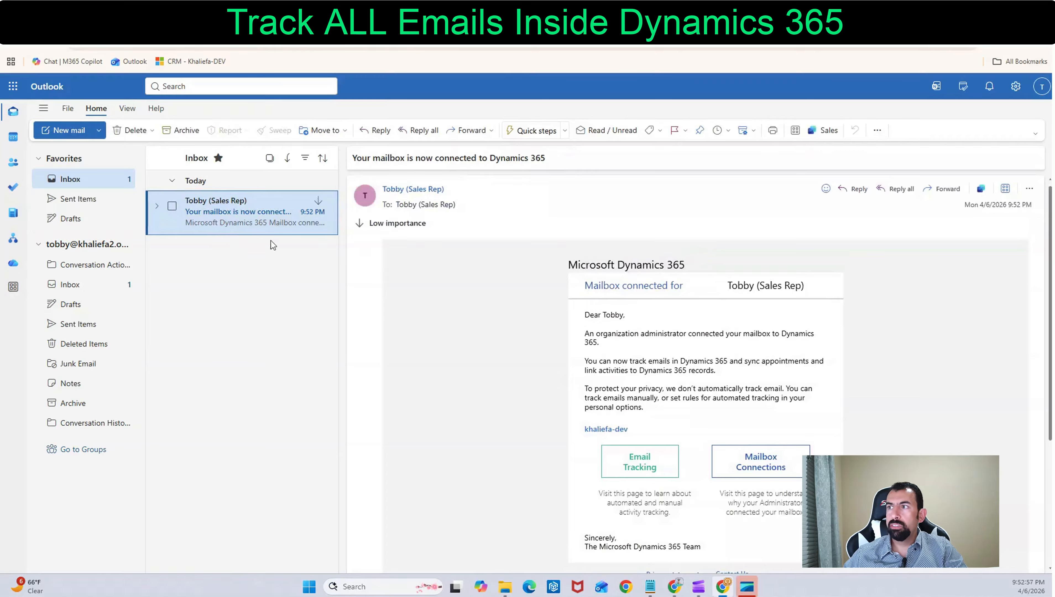
{"action": "left_click", "coordinate": [218, 295]}
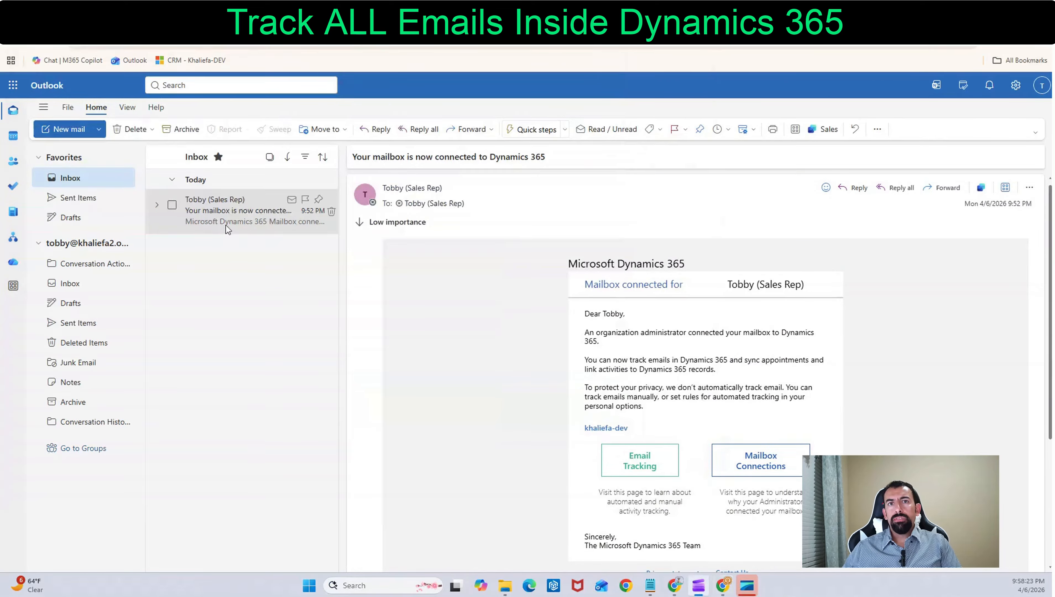
{"action": "double_click", "coordinate": [224, 221]}
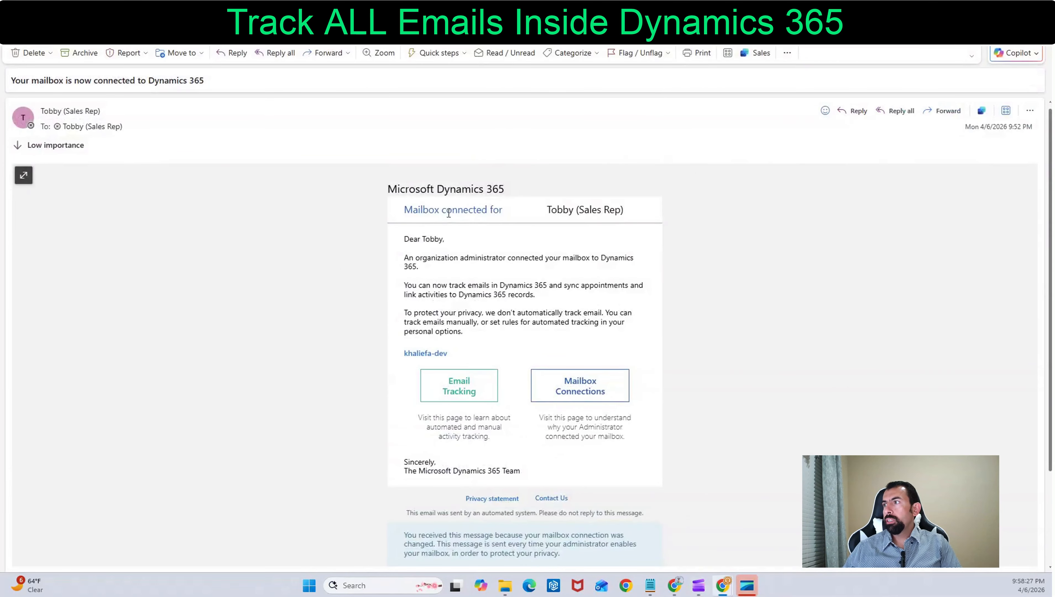
{"action": "left_click", "coordinate": [1042, 8]}
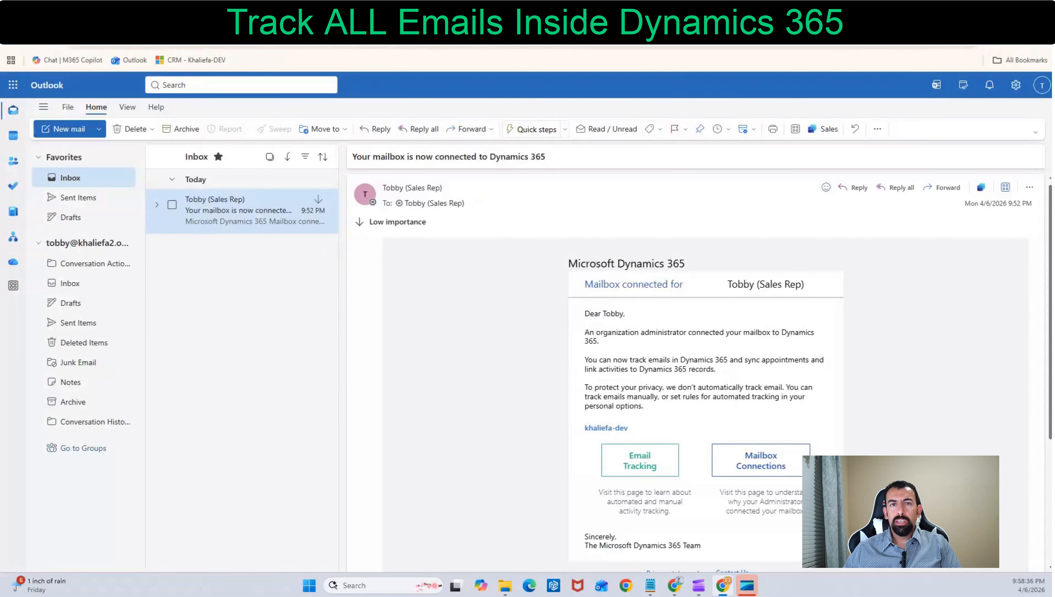
Switch to the Dynamics 365 Sales Demo app and open the email settings in the personal options
{"action": "left_click", "coordinate": [251, 12]}
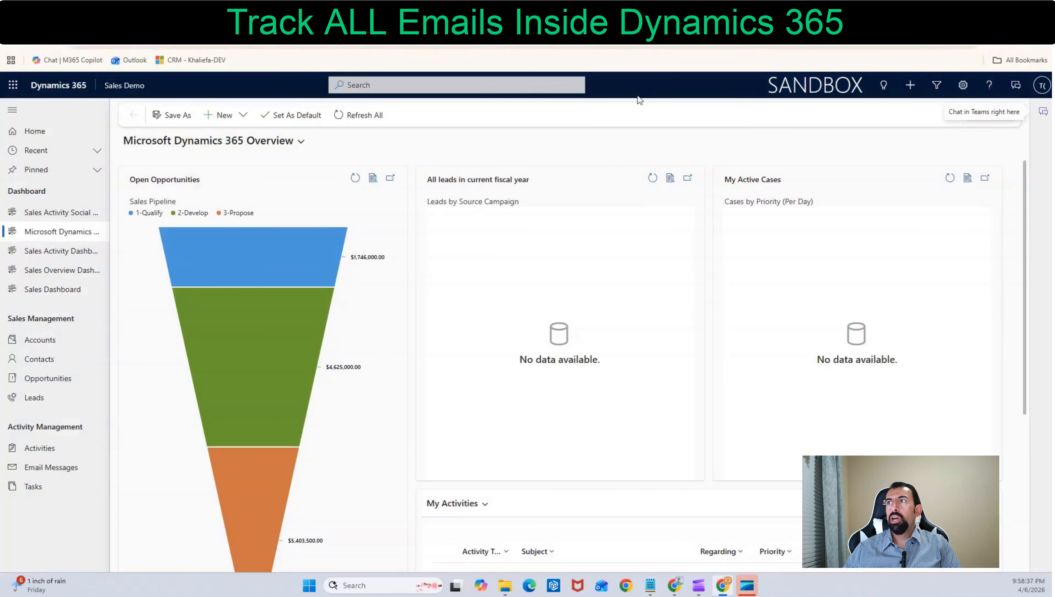
{"action": "left_click", "coordinate": [962, 88]}
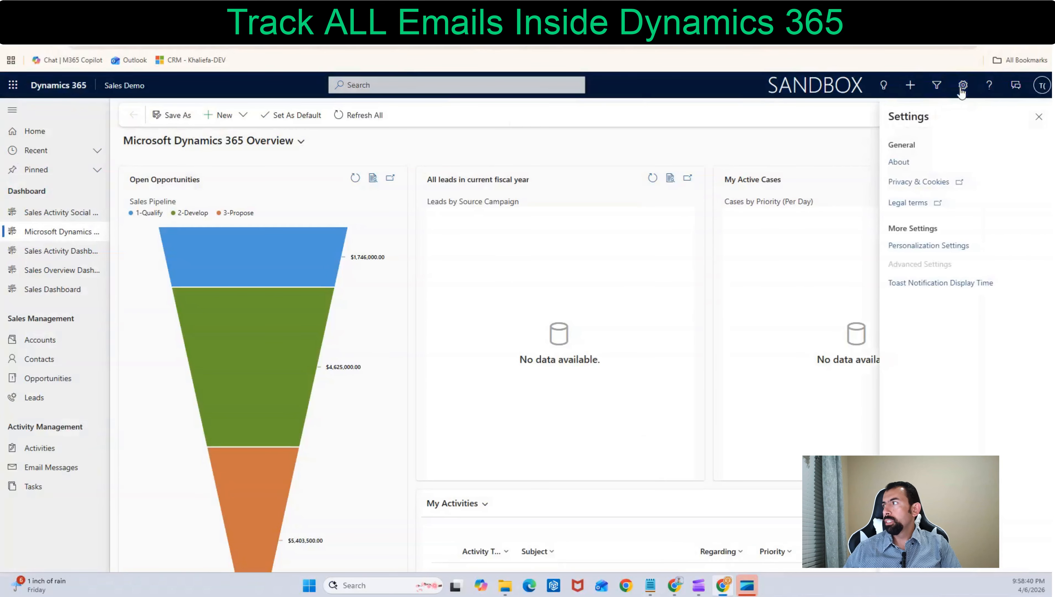
{"action": "left_click", "coordinate": [924, 247]}
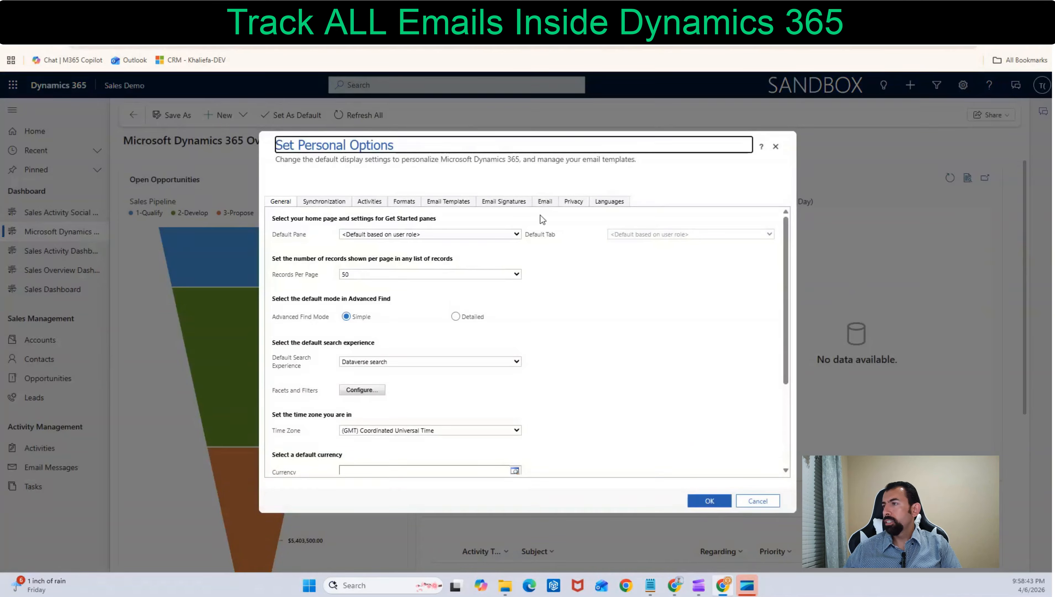
{"action": "left_click", "coordinate": [544, 203]}
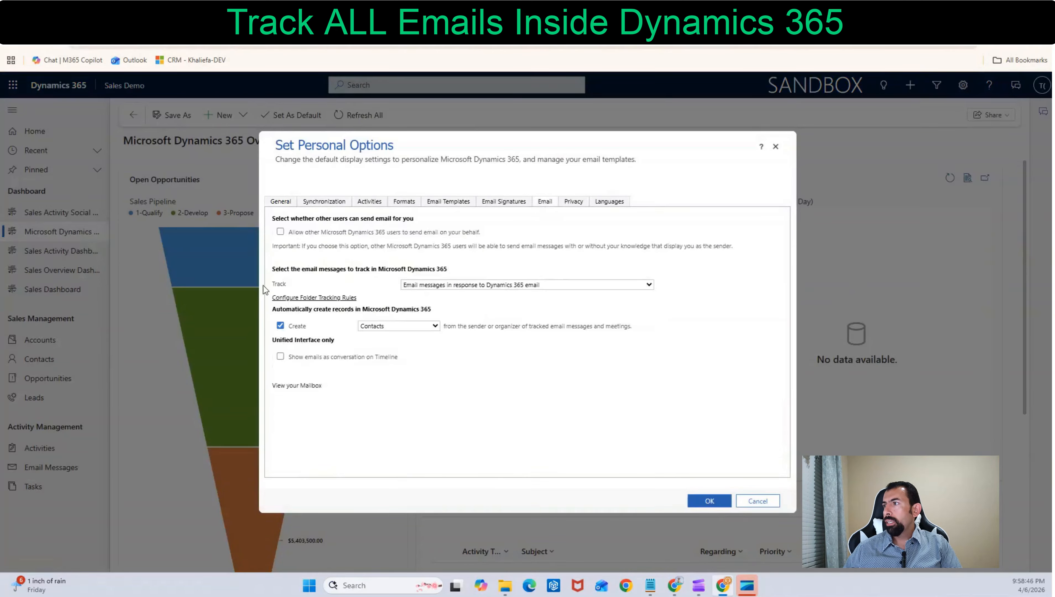
Set tracking to All email messages, allow other Dynamics 365 users to send email on your behalf, and save the personal options
{"action": "left_click", "coordinate": [464, 286]}
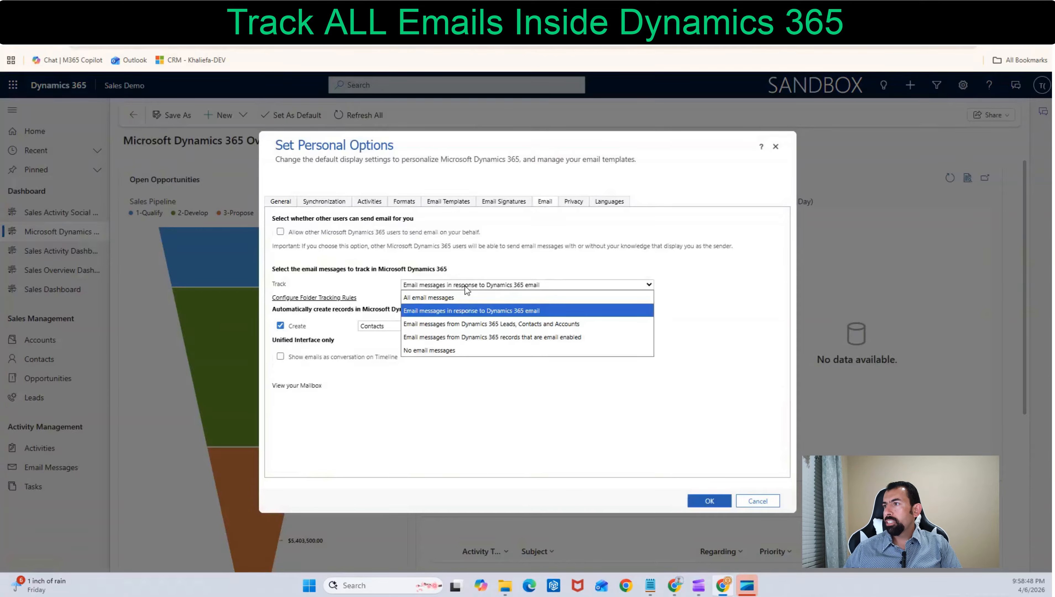
{"action": "left_click", "coordinate": [438, 296]}
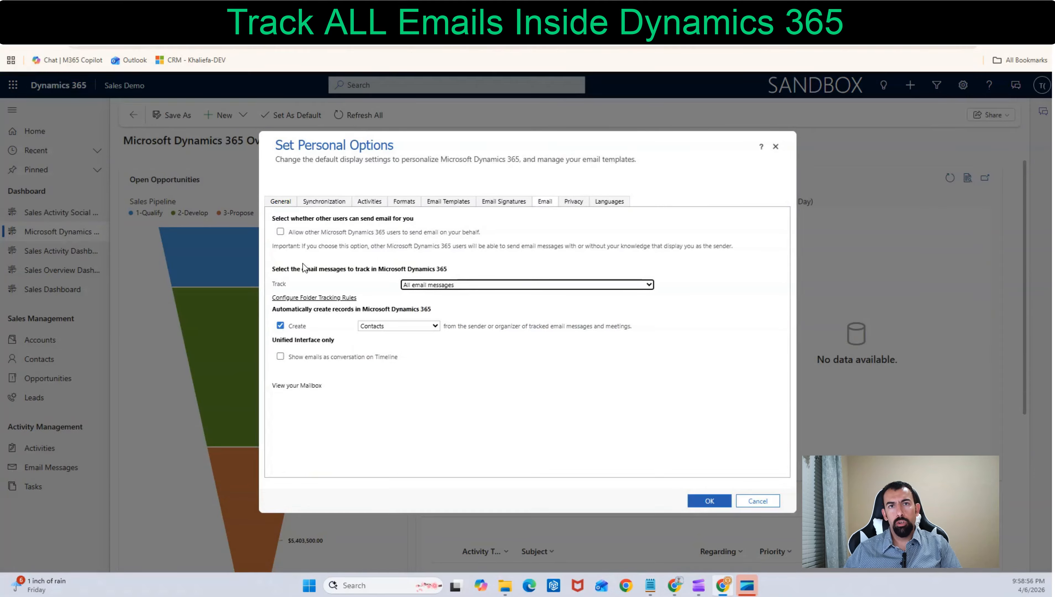
{"action": "left_click", "coordinate": [280, 233]}
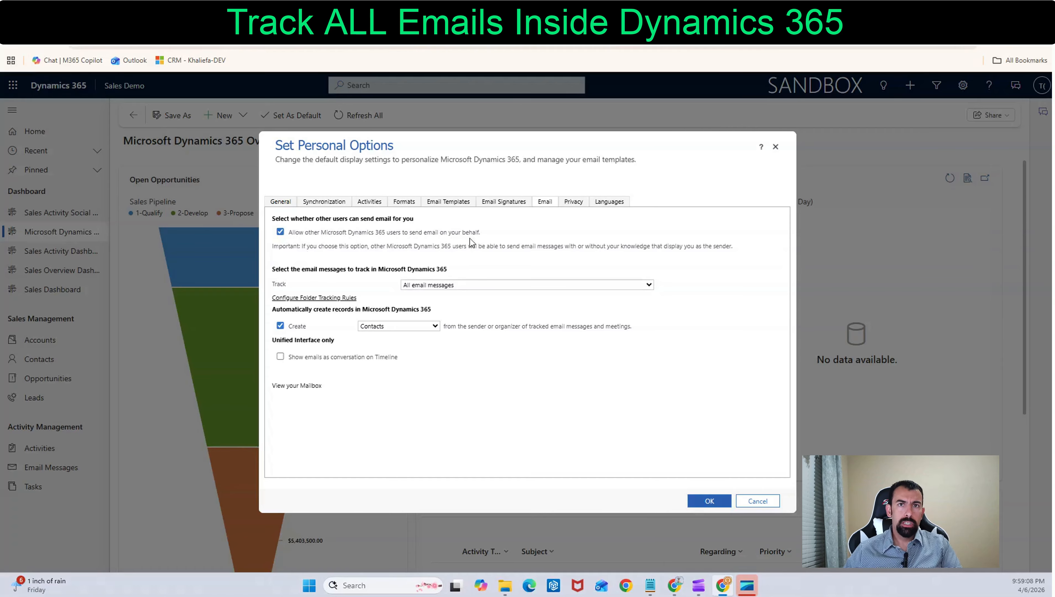
{"action": "left_click", "coordinate": [707, 500]}
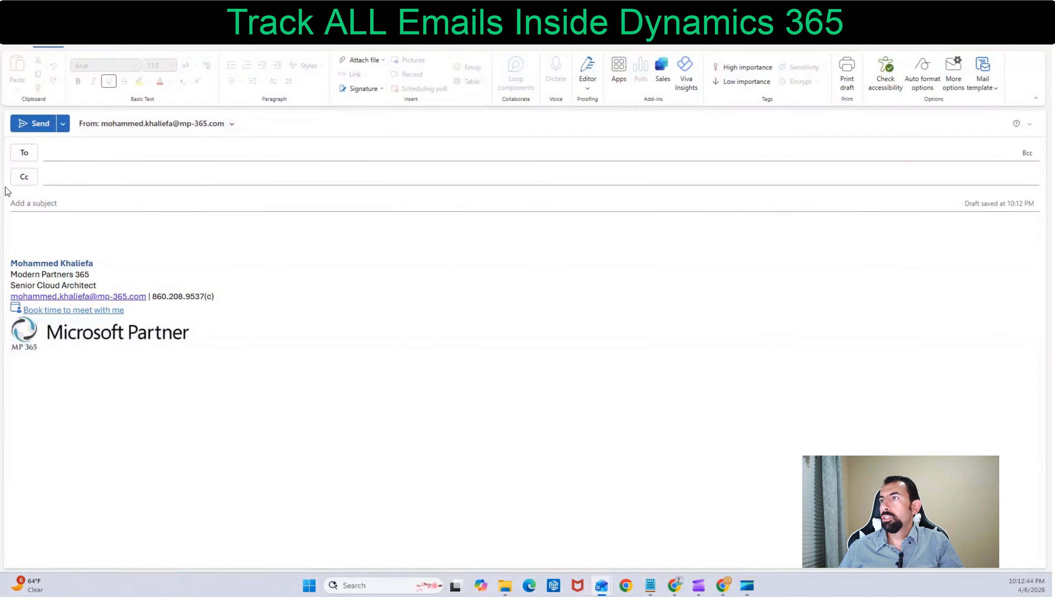
Address a new Outlook email from the external sender's account to the sales rep
{"action": "left_click", "coordinate": [64, 155]}
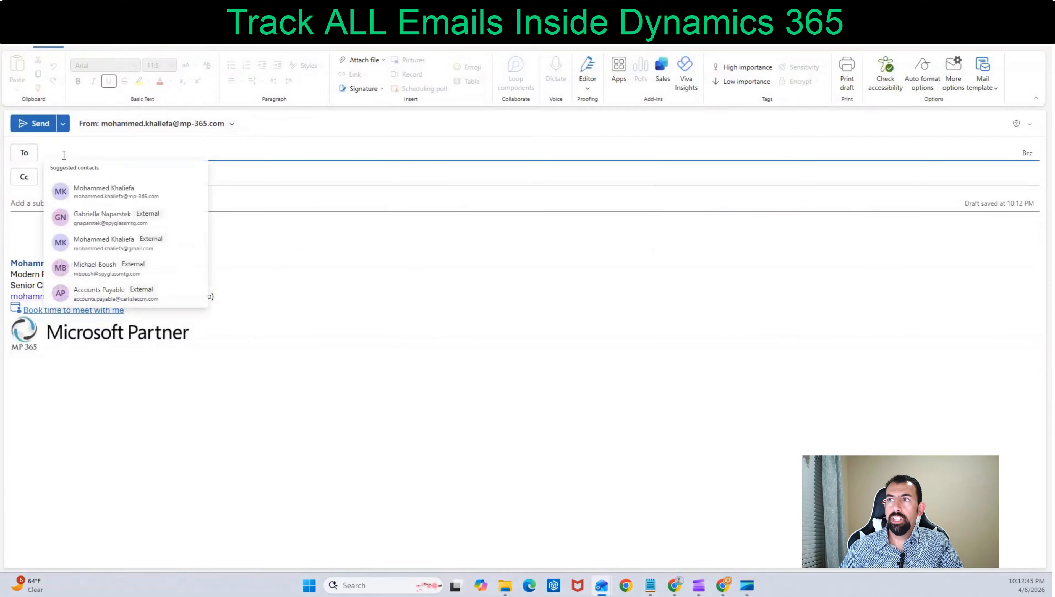
{"action": "type", "text": "tob"}
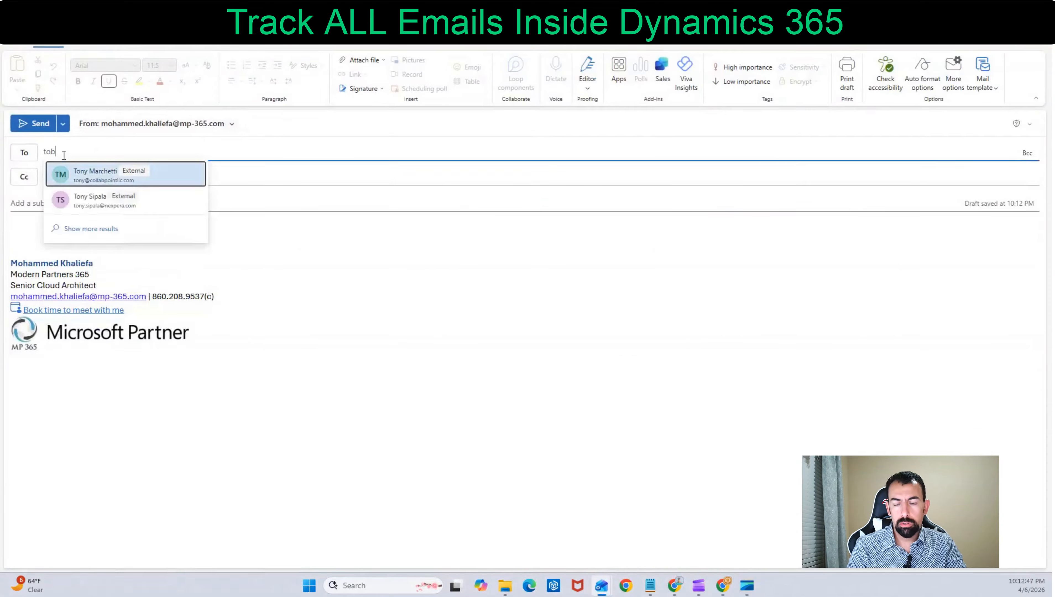
{"action": "type", "text": "by"}
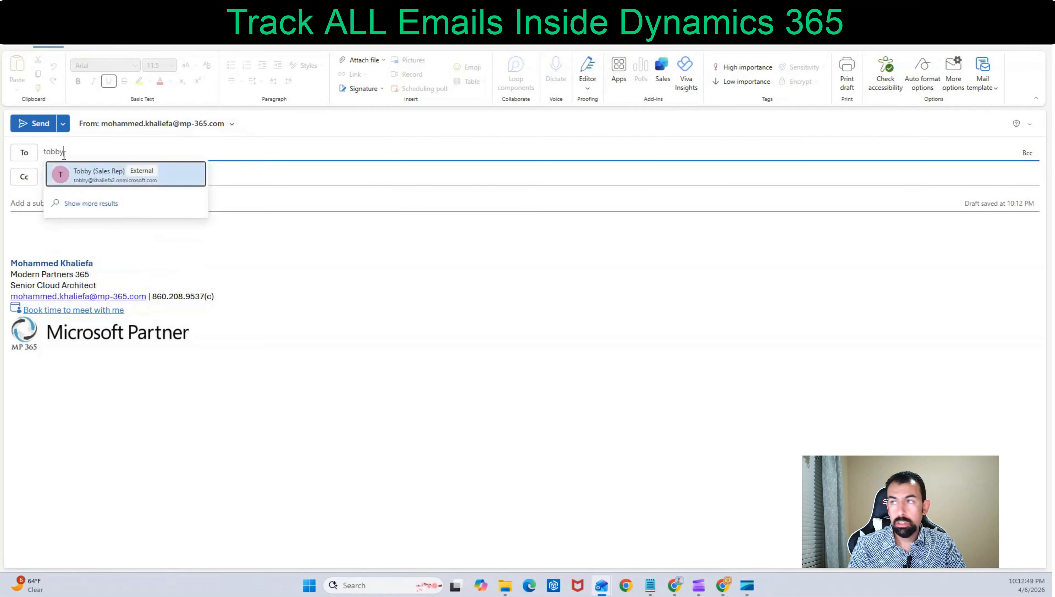
{"action": "left_click", "coordinate": [89, 178]}
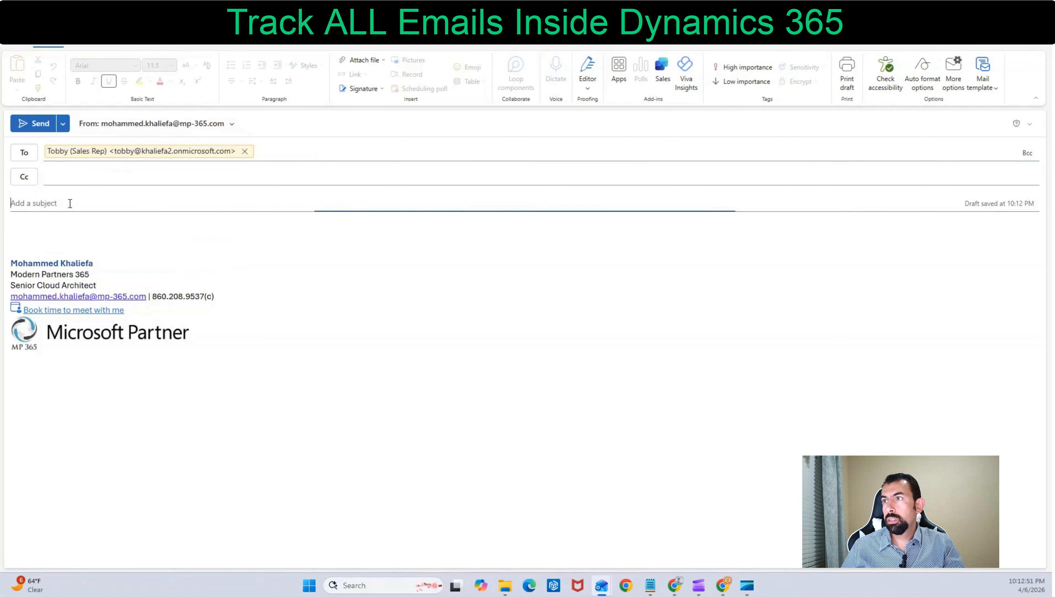
Enter "Any Updates Yet?" as the email's subject
{"action": "left_click", "coordinate": [70, 204]}
{"action": "type", "text": "Any Updaes"}
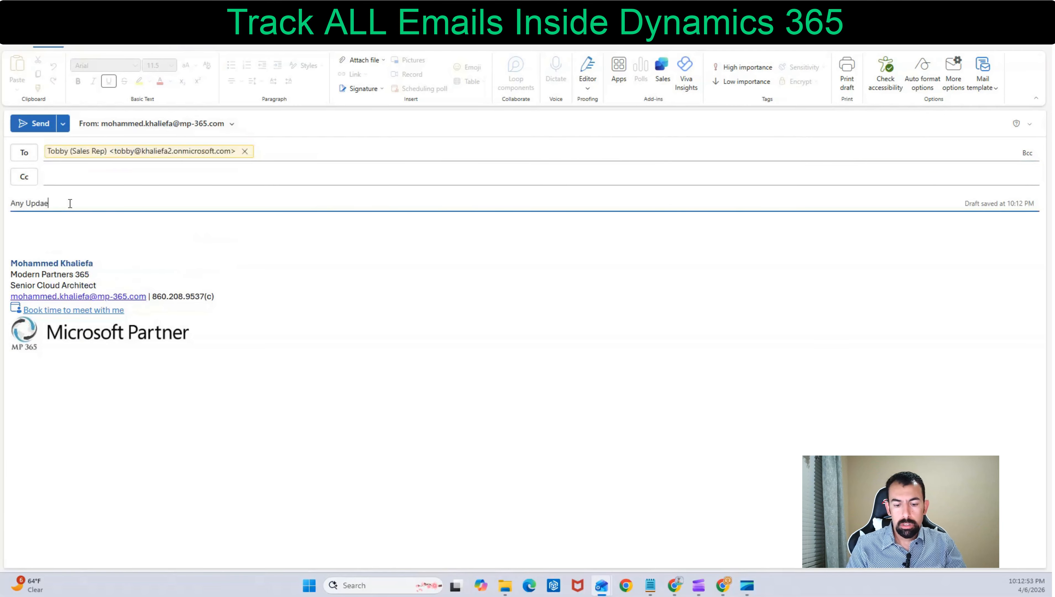
{"action": "key", "text": "BackSpace"}
{"action": "key", "text": "BackSpace"}
{"action": "key", "text": "BackSpace"}
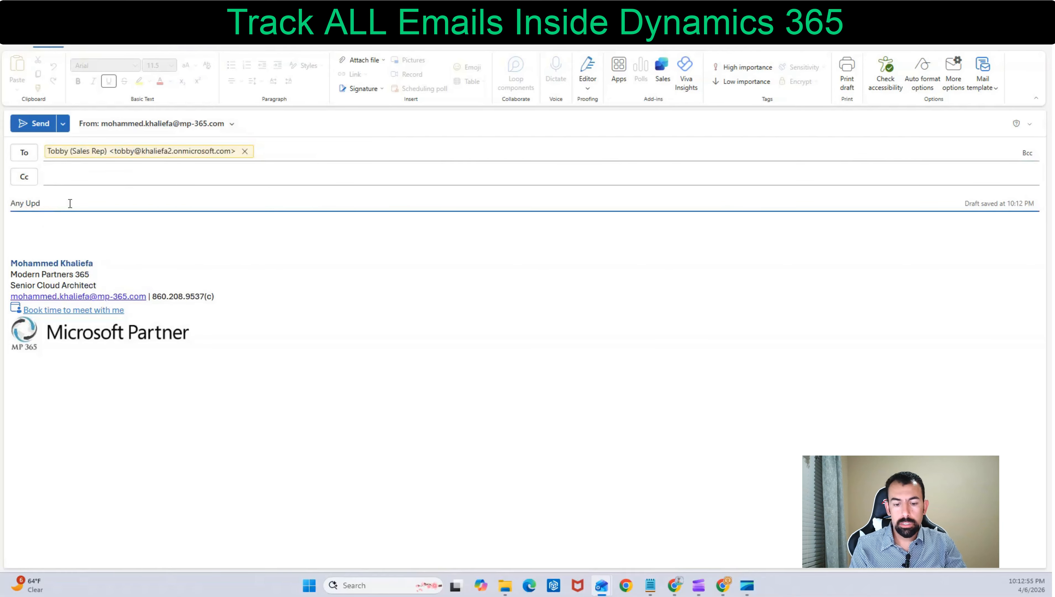
{"action": "type", "text": "ates Y"}
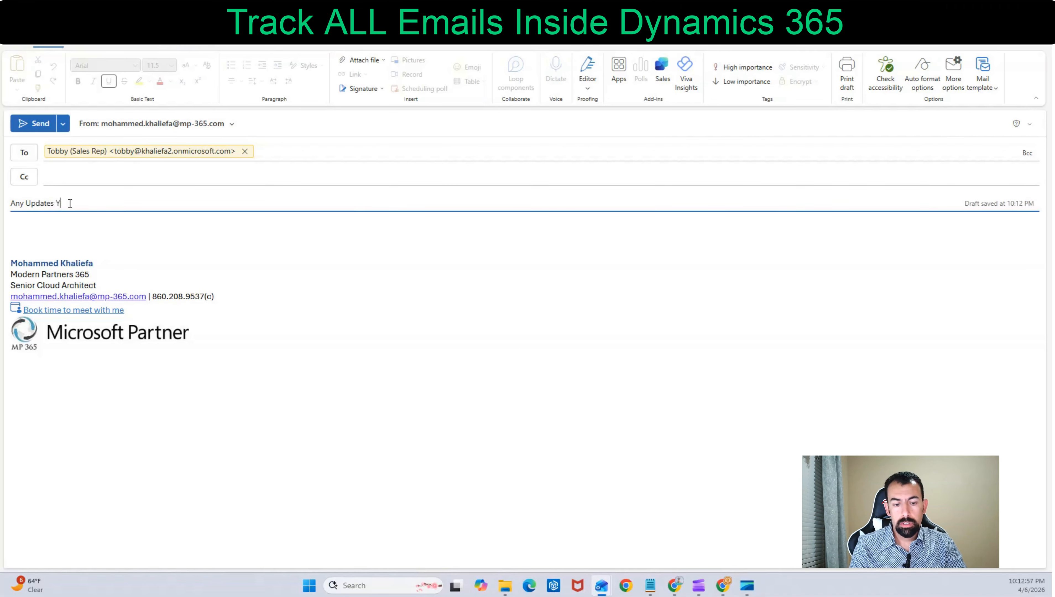
{"action": "type", "text": "et?"}
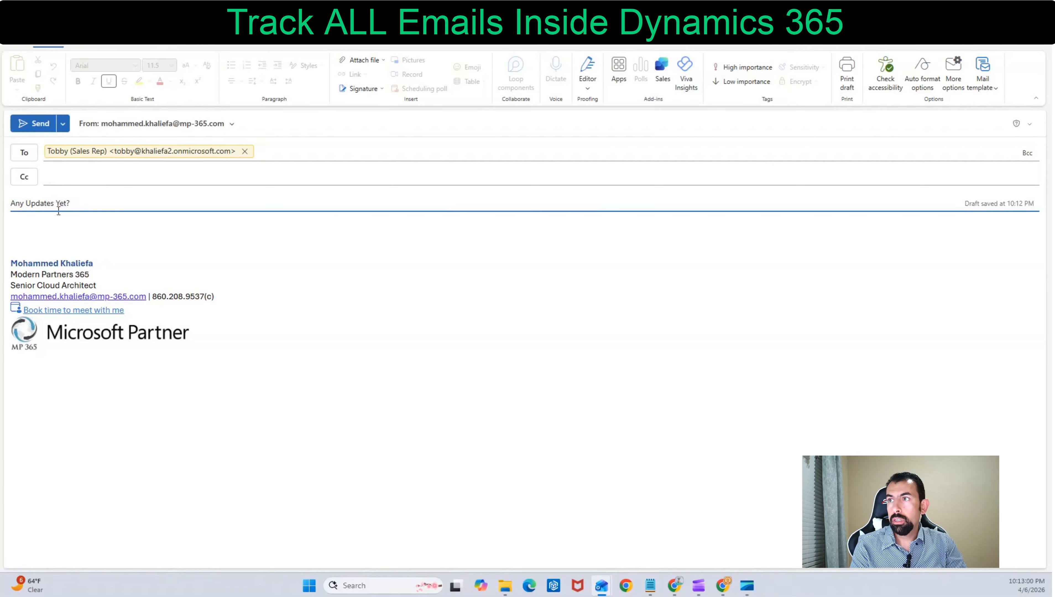
Write "Any updates?" in the message body and send the email
{"action": "left_click", "coordinate": [43, 225]}
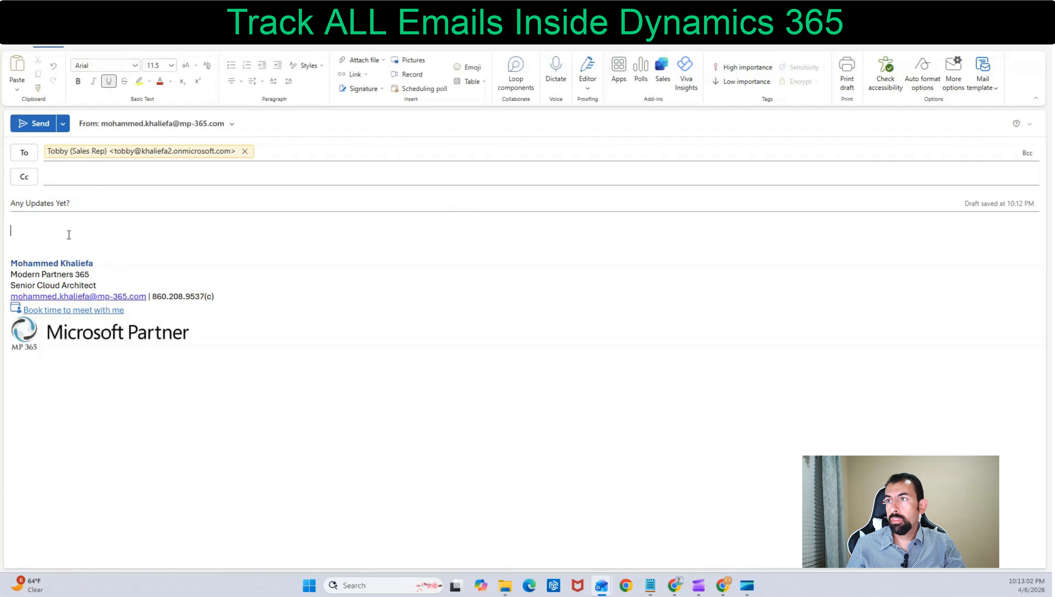
{"action": "type", "text": "An"}
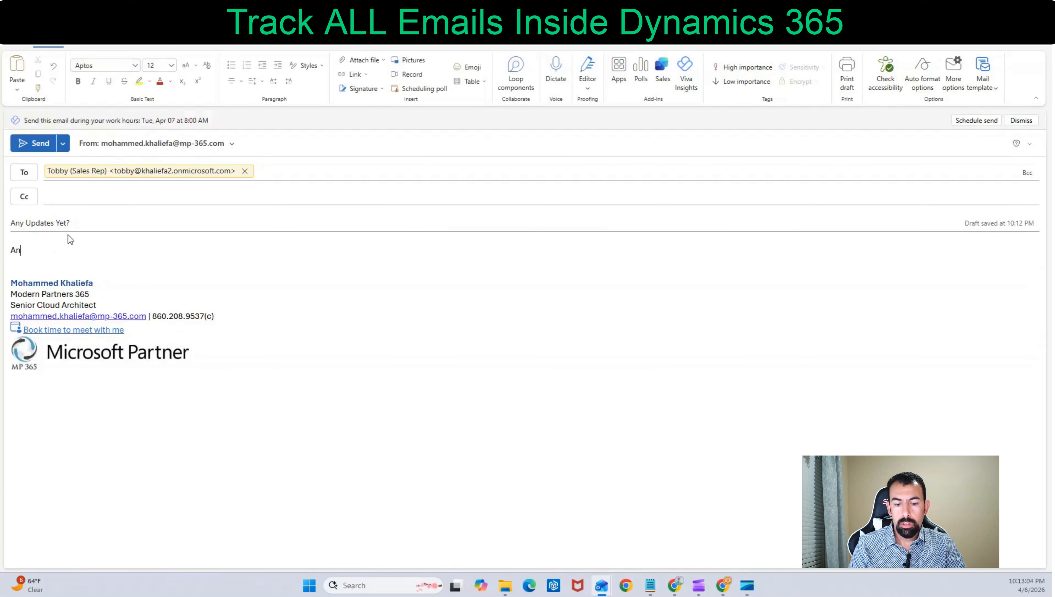
{"action": "type", "text": "y updates?"}
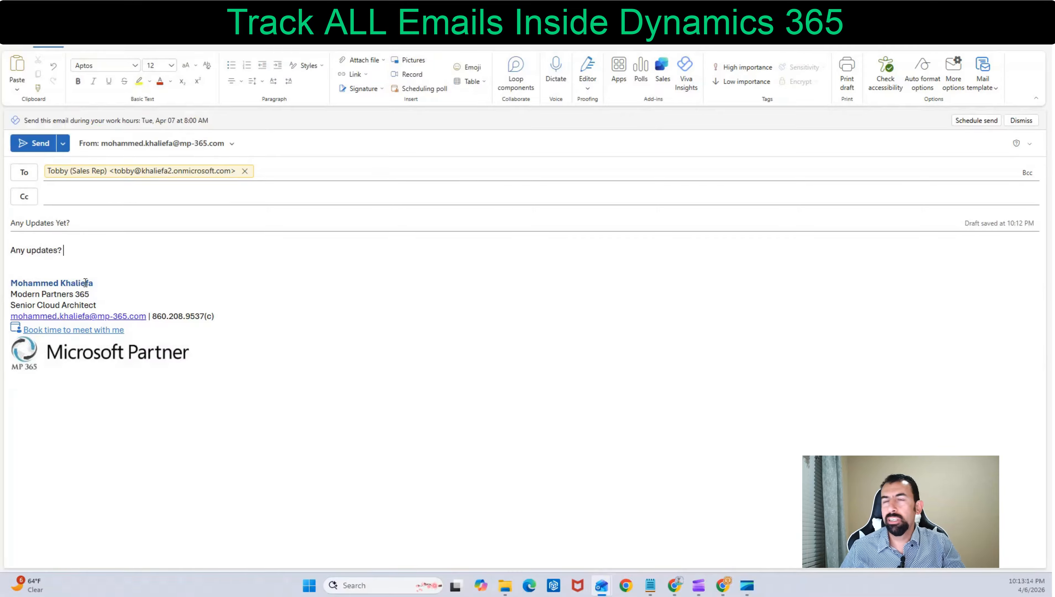
{"action": "left_click", "coordinate": [38, 145]}
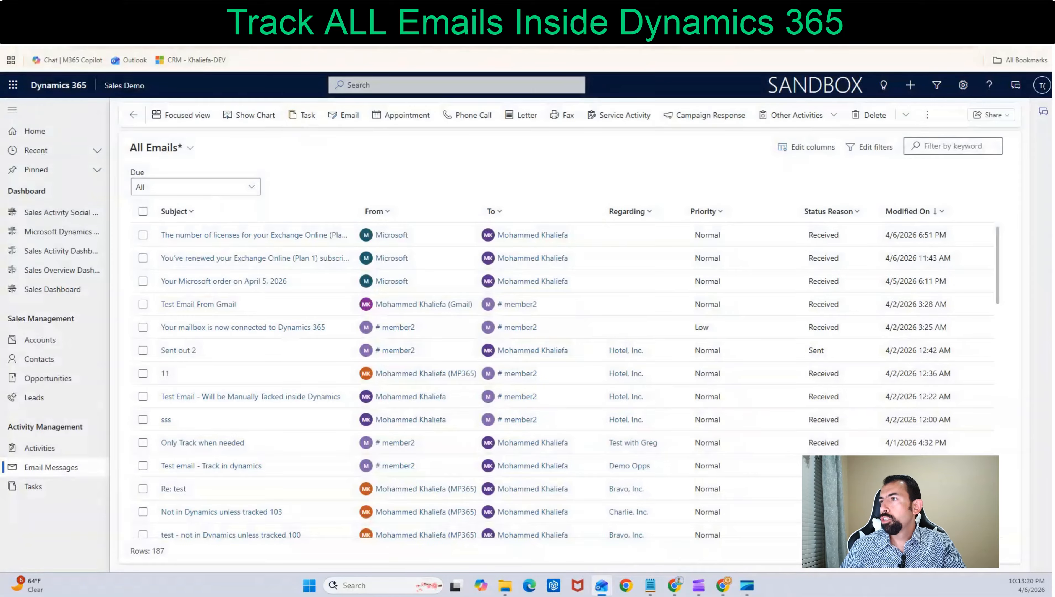
Switch to the sales rep's Outlook inbox and read the received message "Any Updates Yet?"
{"action": "left_click", "coordinate": [142, 12]}
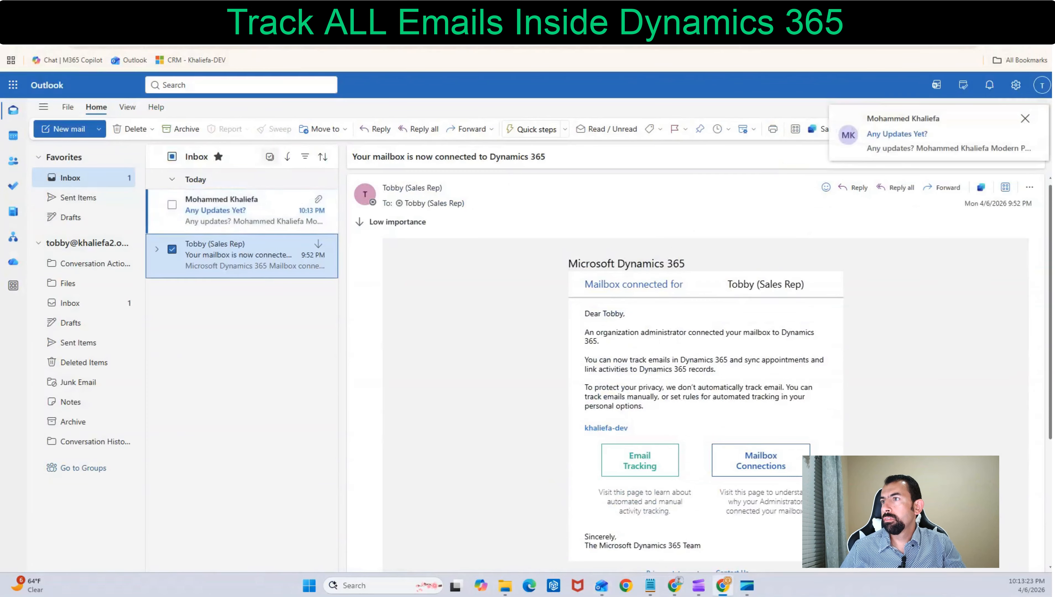
{"action": "left_click", "coordinate": [226, 220]}
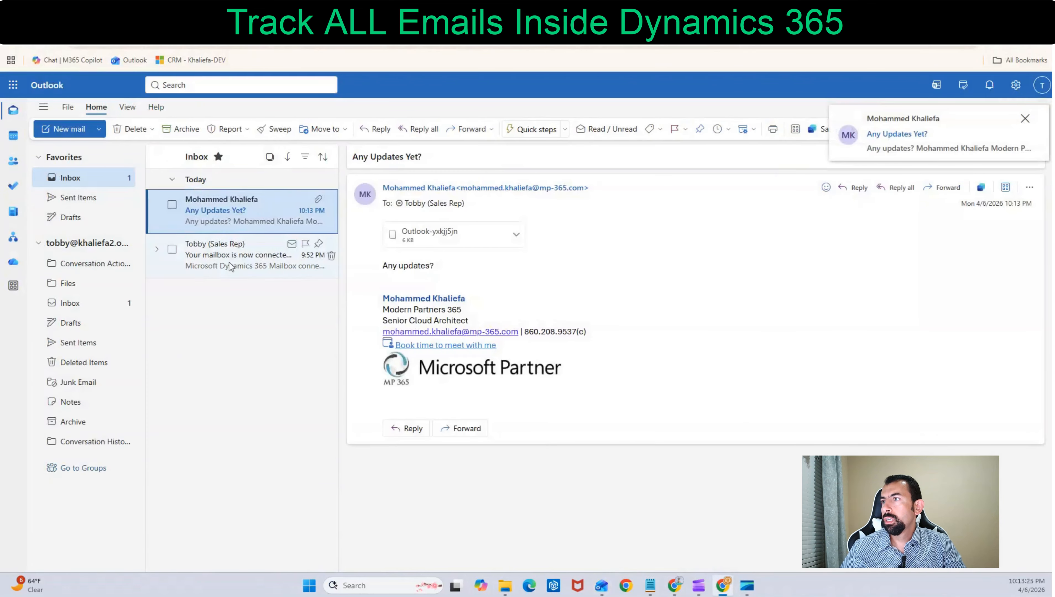
{"action": "left_click", "coordinate": [229, 265]}
{"action": "left_click", "coordinate": [229, 222]}
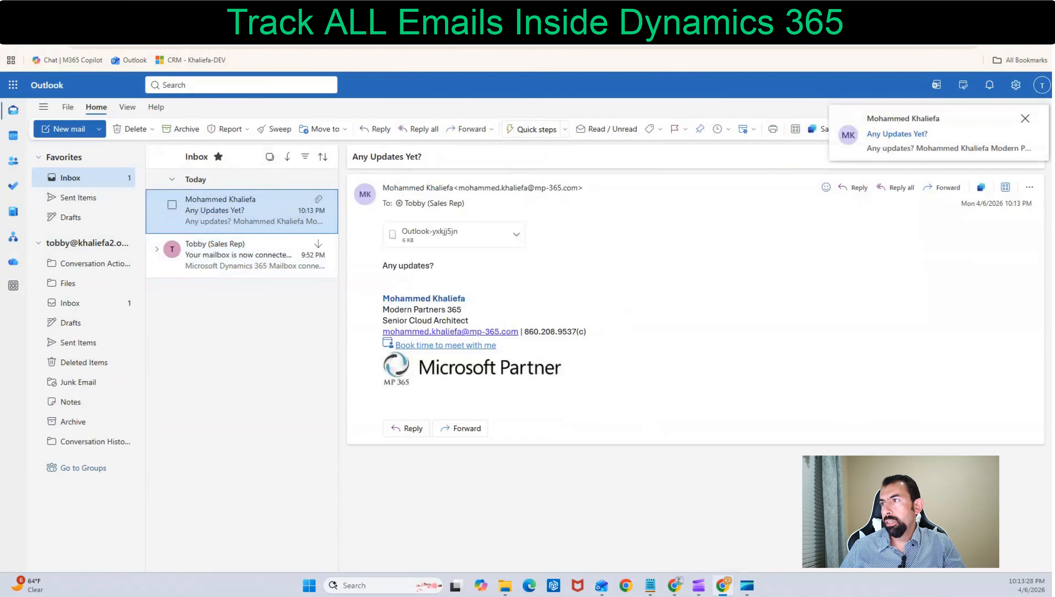
Switch back to Dynamics 365, reload the email messages and show the All Emails view
{"action": "left_click", "coordinate": [179, 19]}
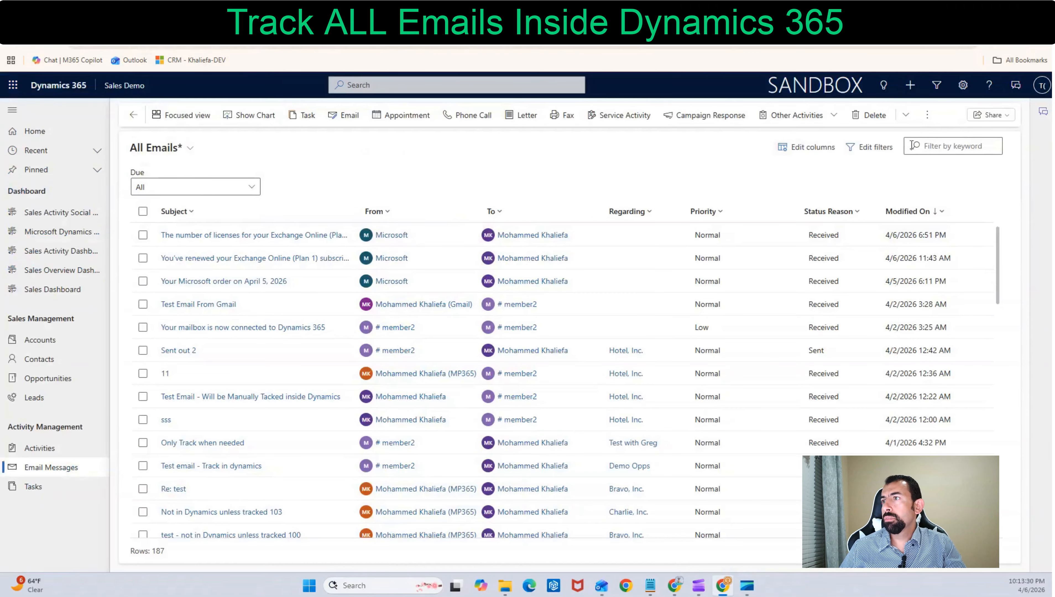
{"action": "left_click", "coordinate": [50, 468]}
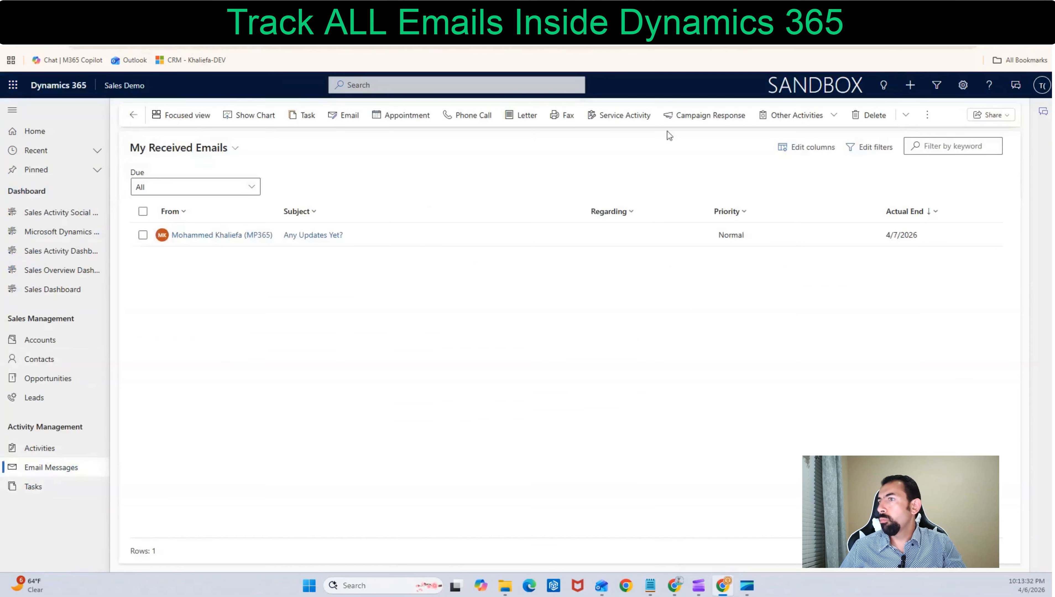
{"action": "left_click", "coordinate": [192, 150]}
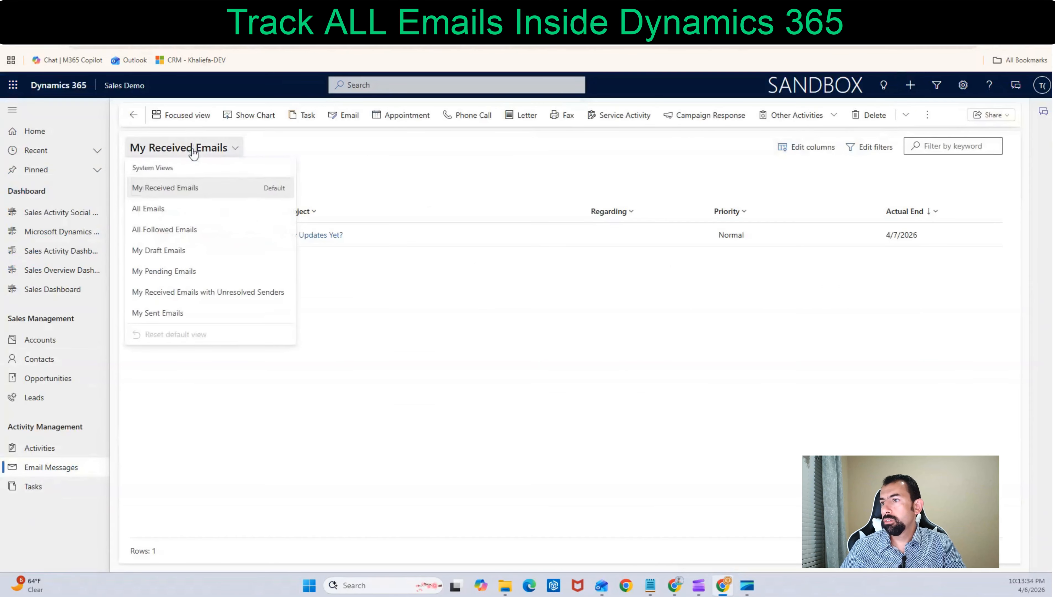
{"action": "left_click", "coordinate": [155, 208]}
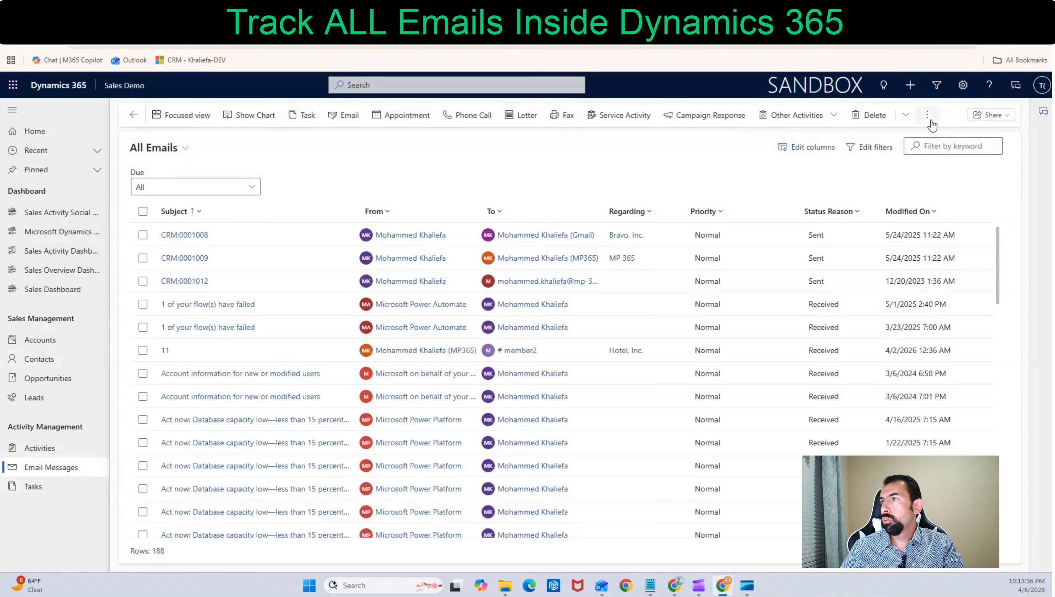
Sort the All Emails list by Modified On from newer to older
{"action": "left_click", "coordinate": [927, 115]}
{"action": "left_click", "coordinate": [927, 114]}
{"action": "left_click", "coordinate": [908, 211]}
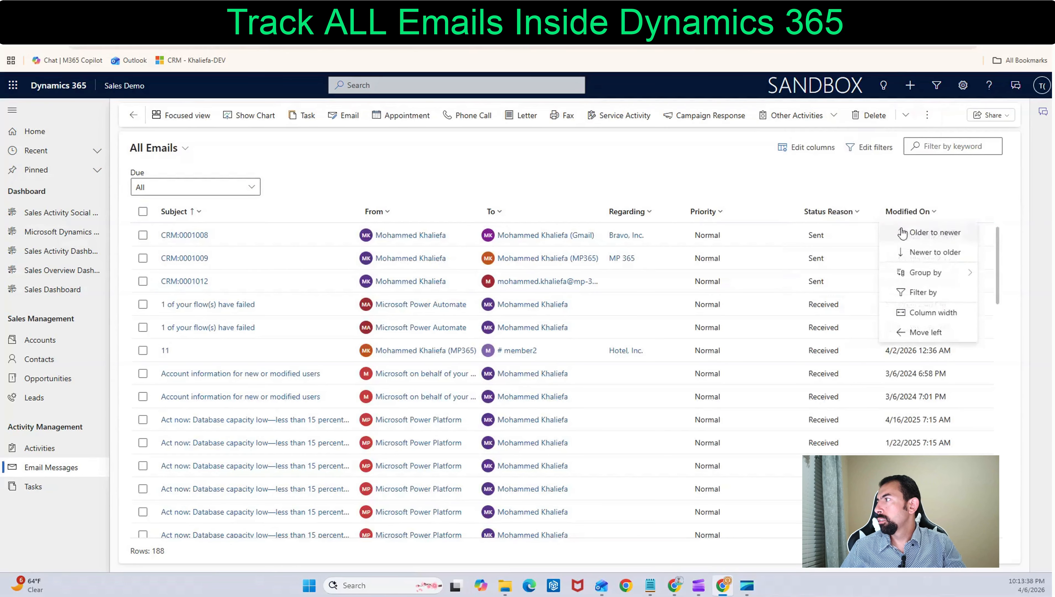
{"action": "left_click", "coordinate": [903, 253]}
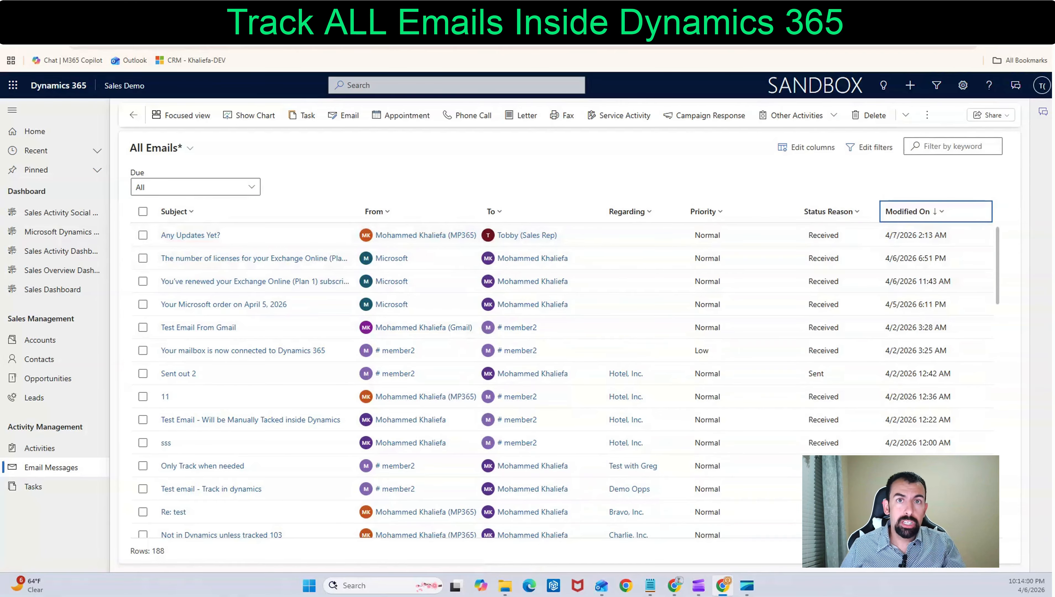
Open the sender's record from the "Any Updates Yet?" email in the All Emails list
{"action": "left_click", "coordinate": [80, 16]}
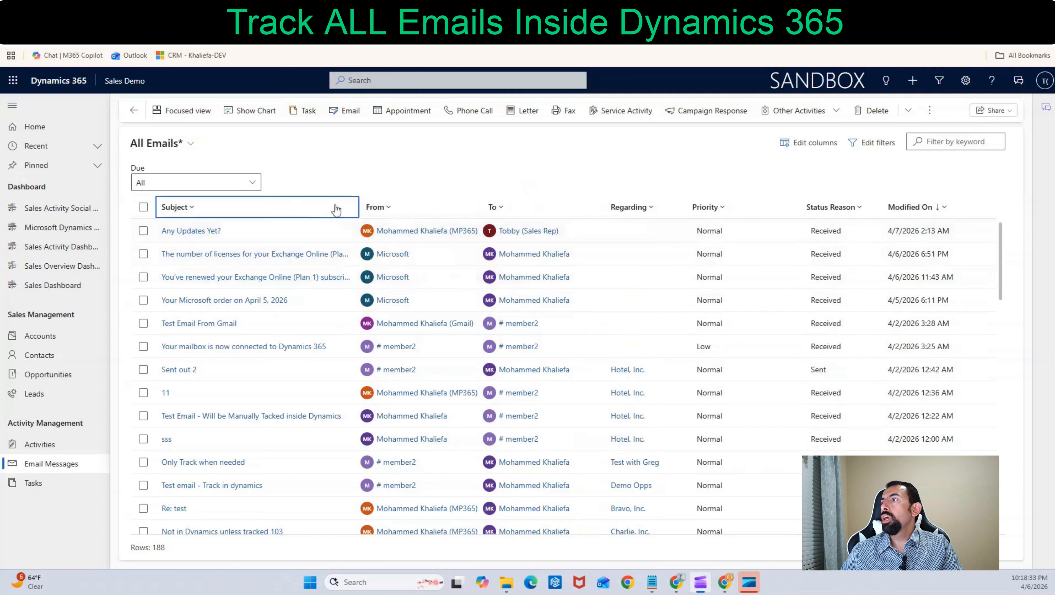
{"action": "left_click", "coordinate": [415, 235]}
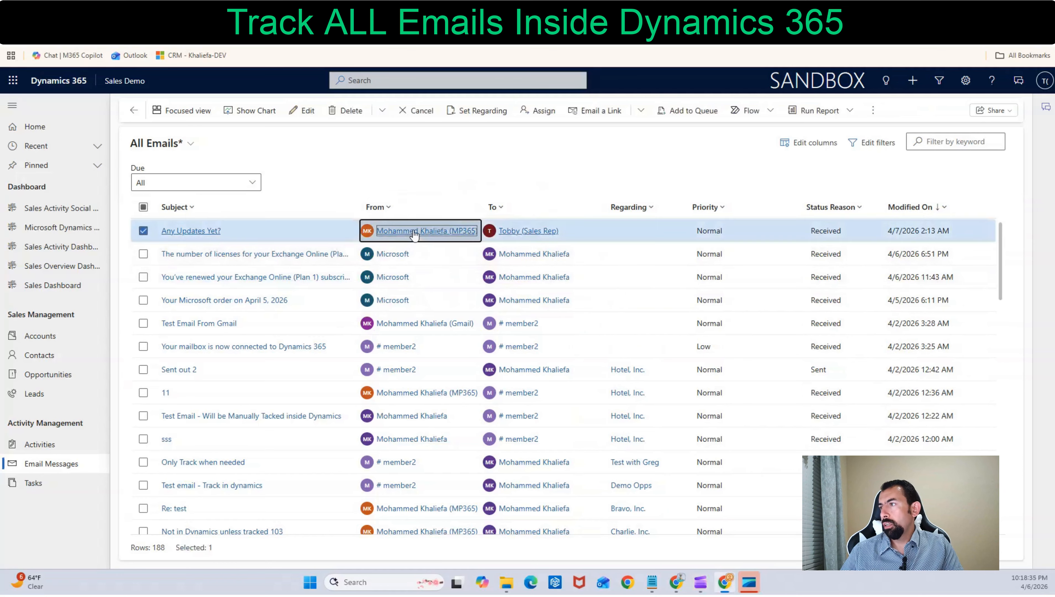